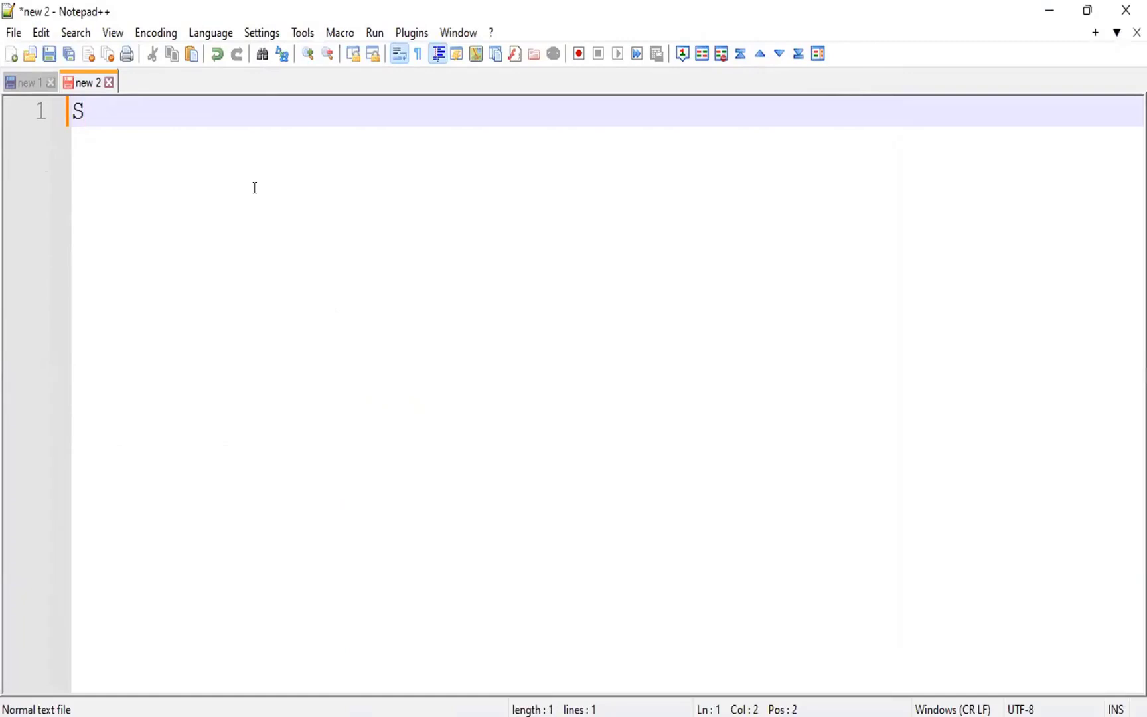
- Complete the first line as the heading "Sailpoint Installation :" and leave a blank line below it
text(ailpoint )
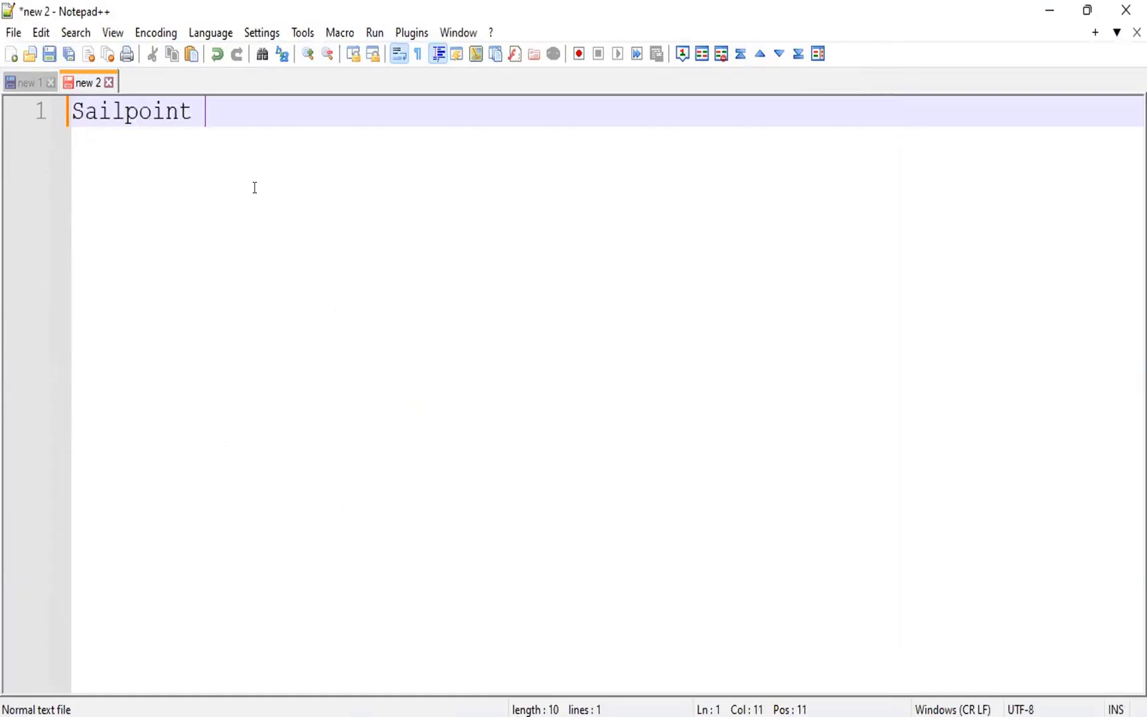
text(Instal)
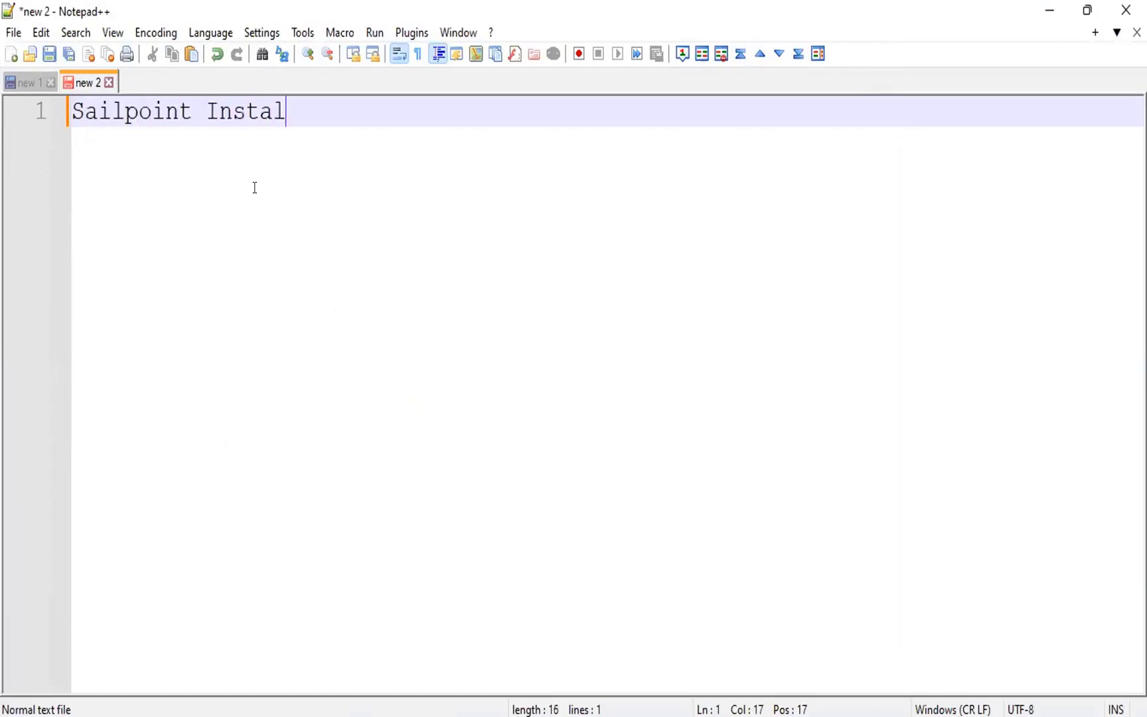
text(lation :)
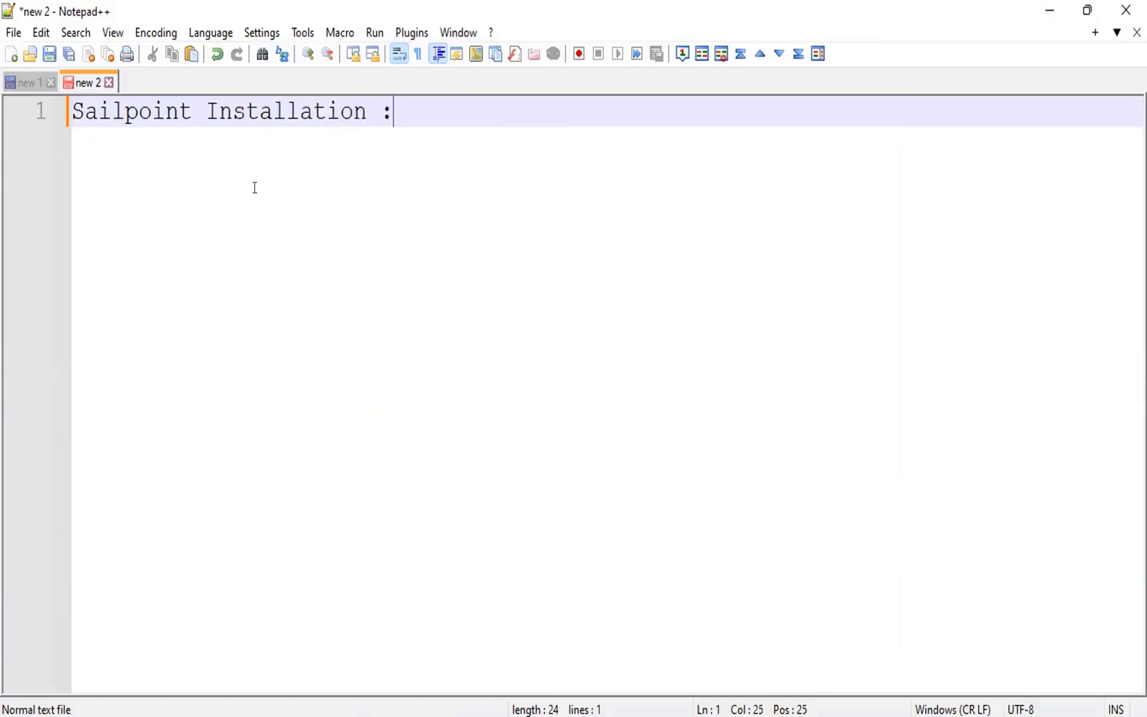
key(Return)
key(Return)
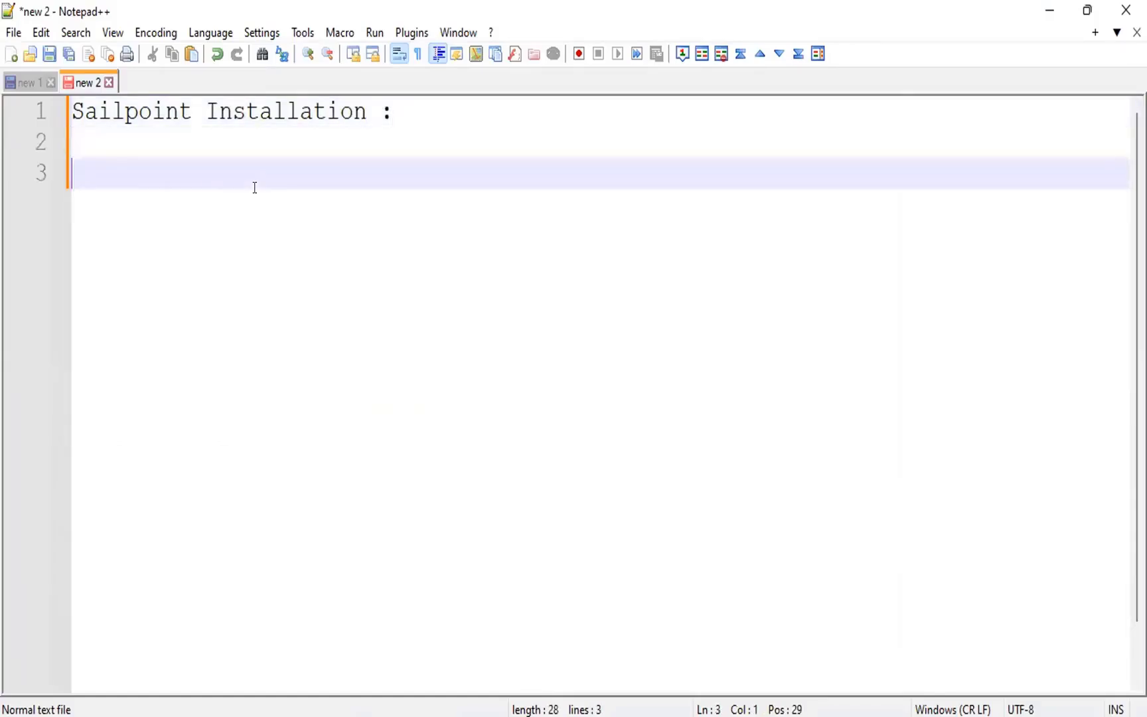
- Add the bullet "- Install Java virtual machine." on line 3, indented by two tab stops
key(Tab)
key(Tab)
text(-)
text(Install )
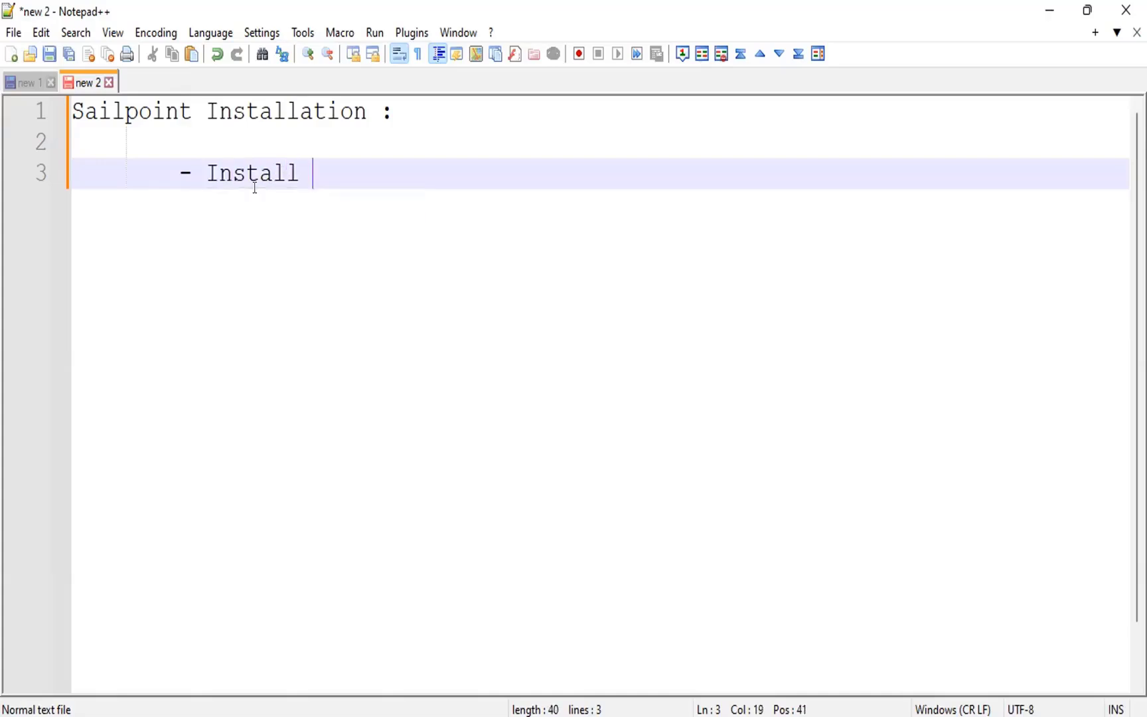
text(Java)
key(BackSpace)
text(virtual )
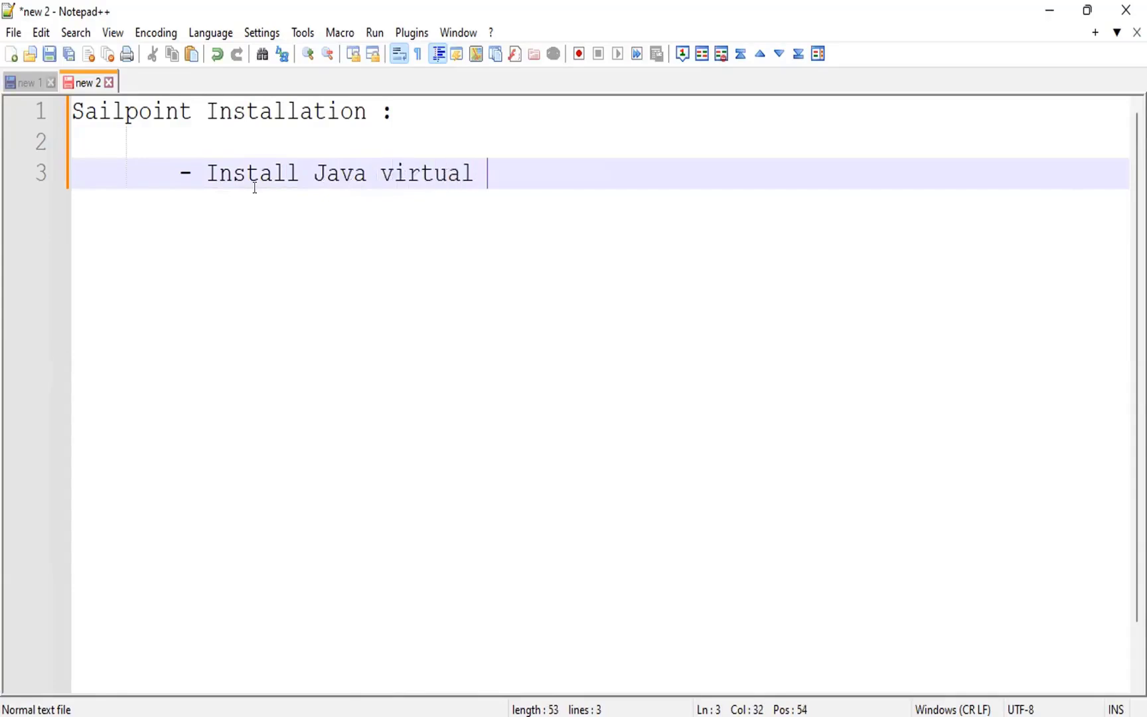
text(machine.)
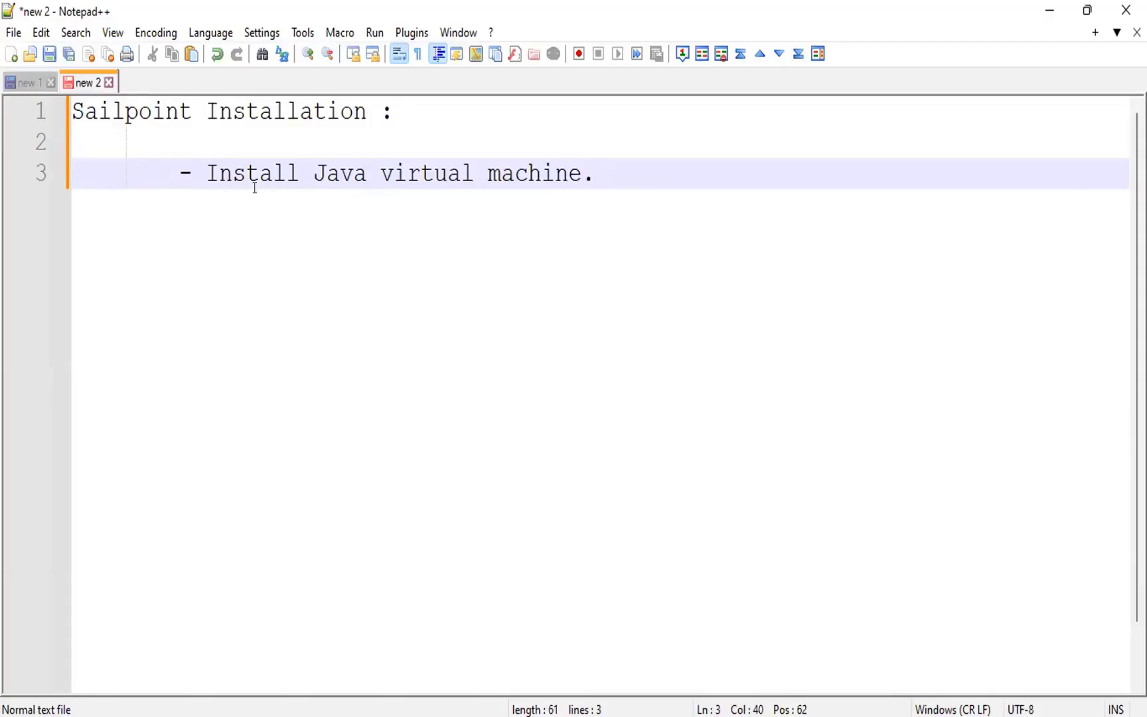
- Add a second bullet, "- Install Application server (Apache Tomcat)", below the Java virtual machine line at the same indent
key(Return)
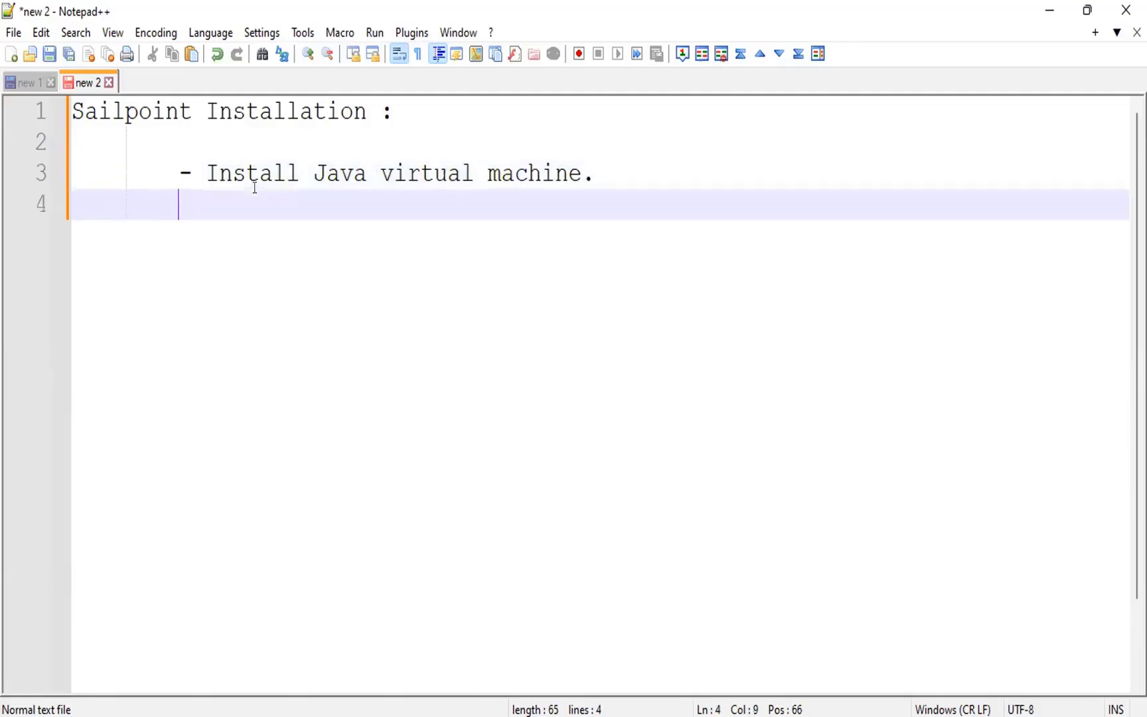
text(-)
key(alt+Tab)
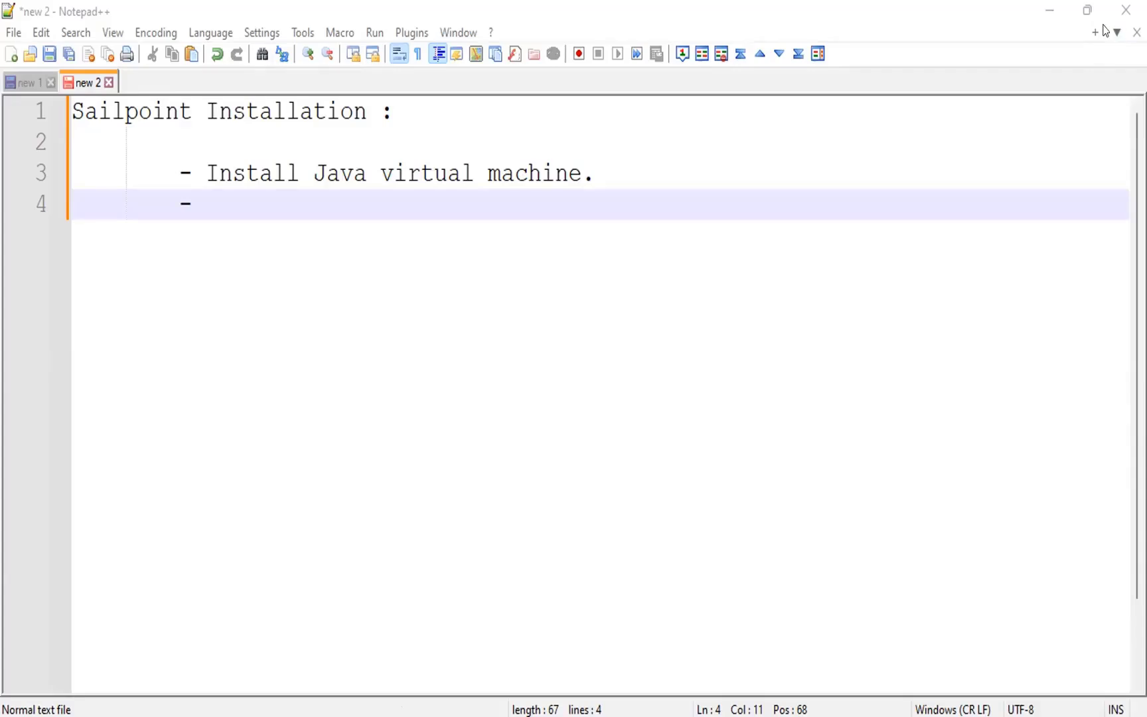
click(323, 213)
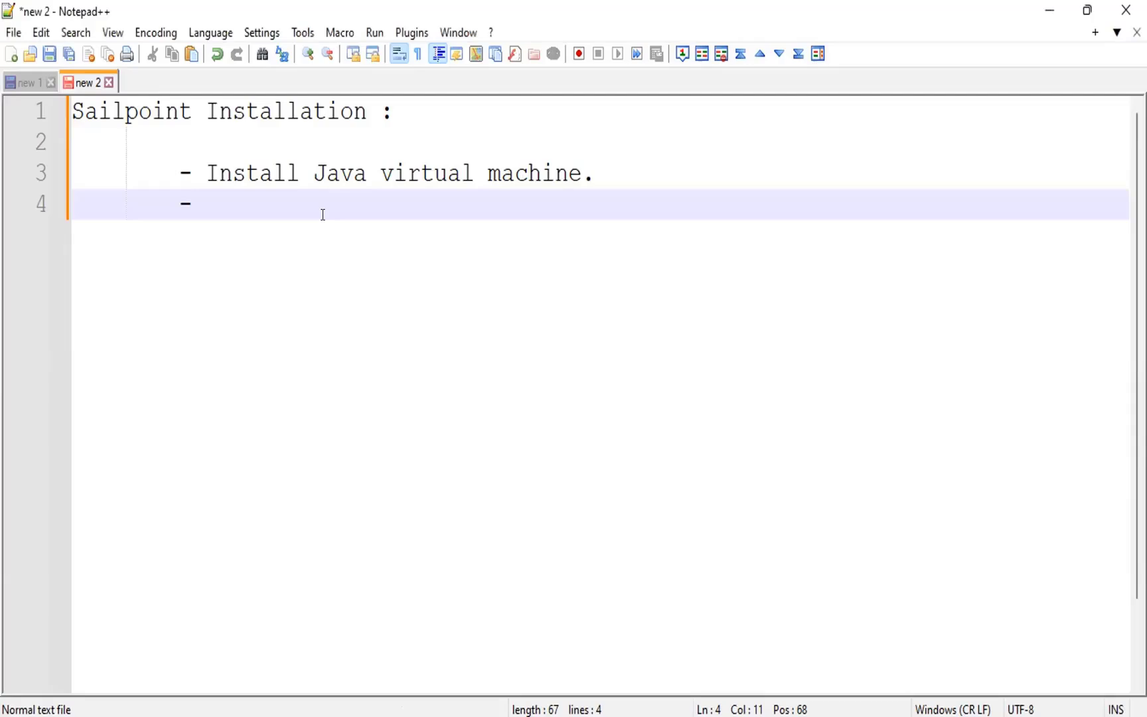
text(Install A)
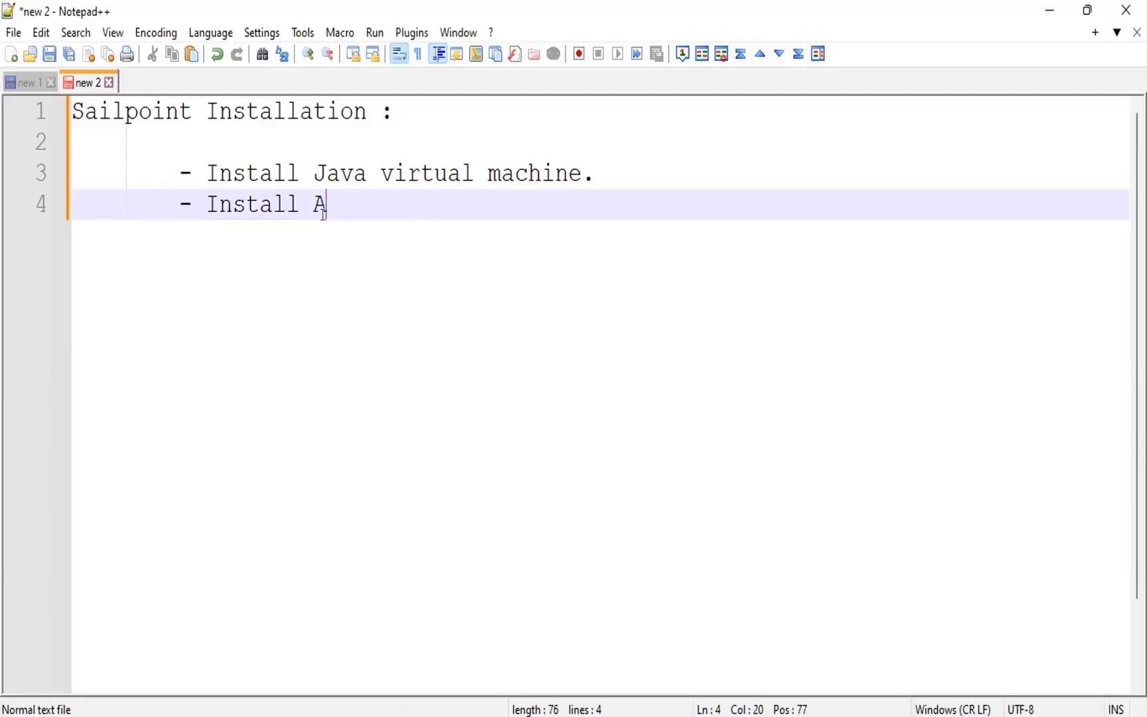
text(pplication server)
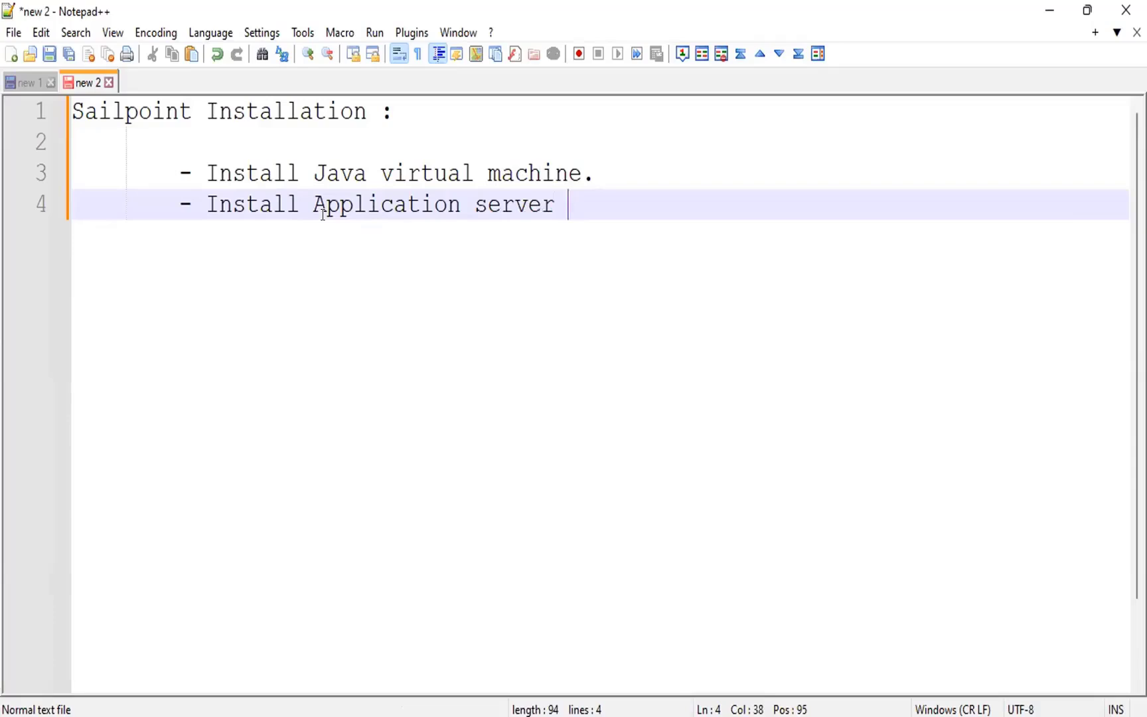
text( (A)
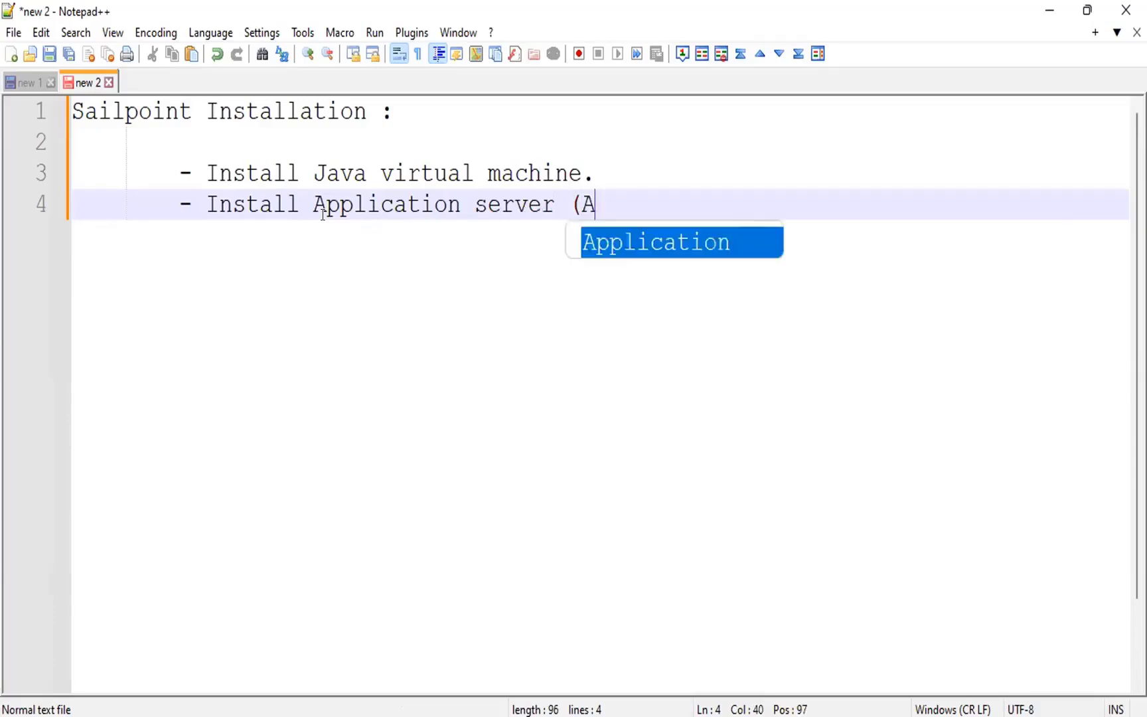
text(pach)
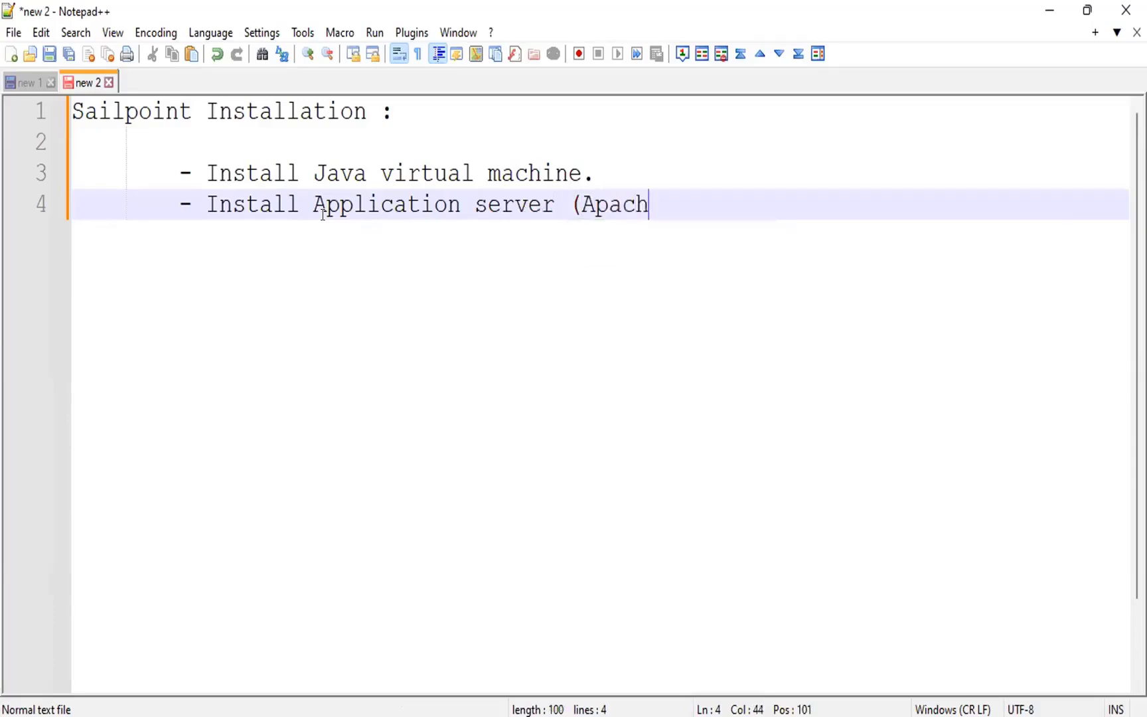
text(e Tomcar)
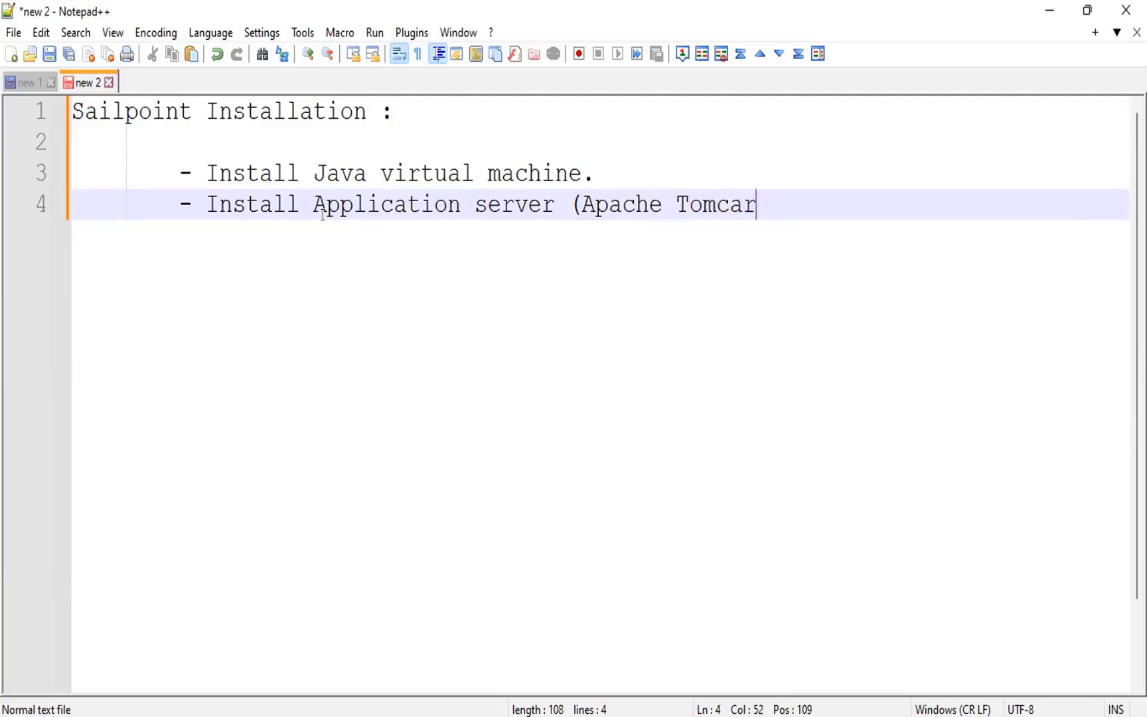
key(BackSpace)
text(t))
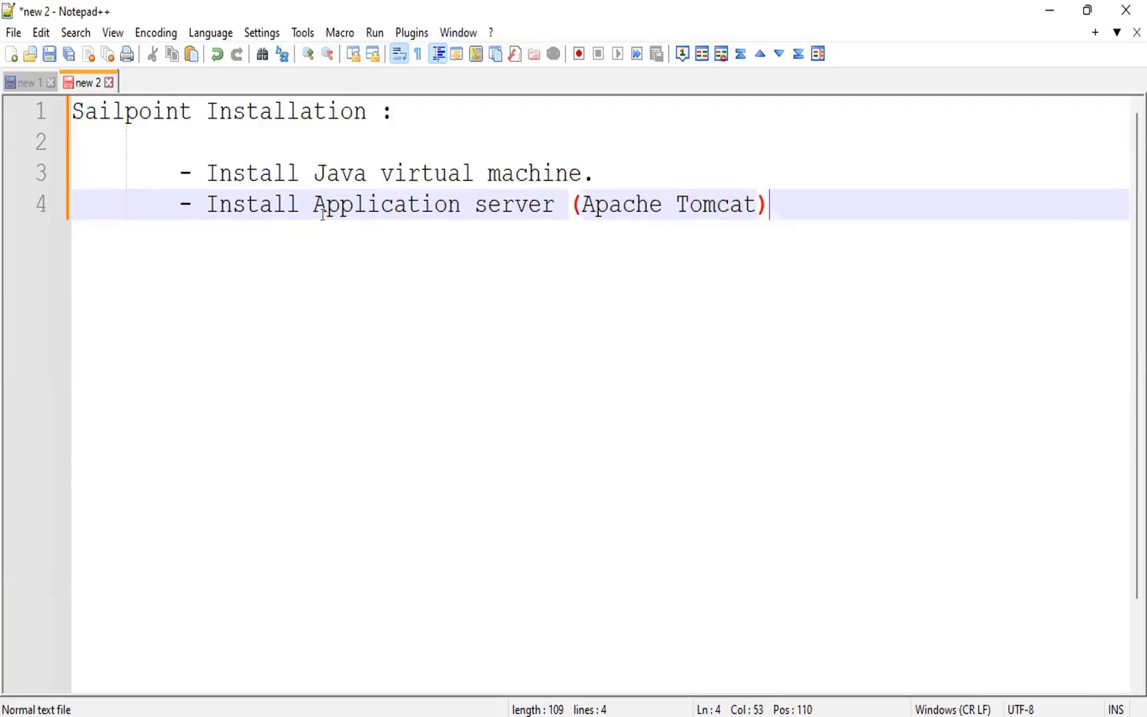
key(Up)
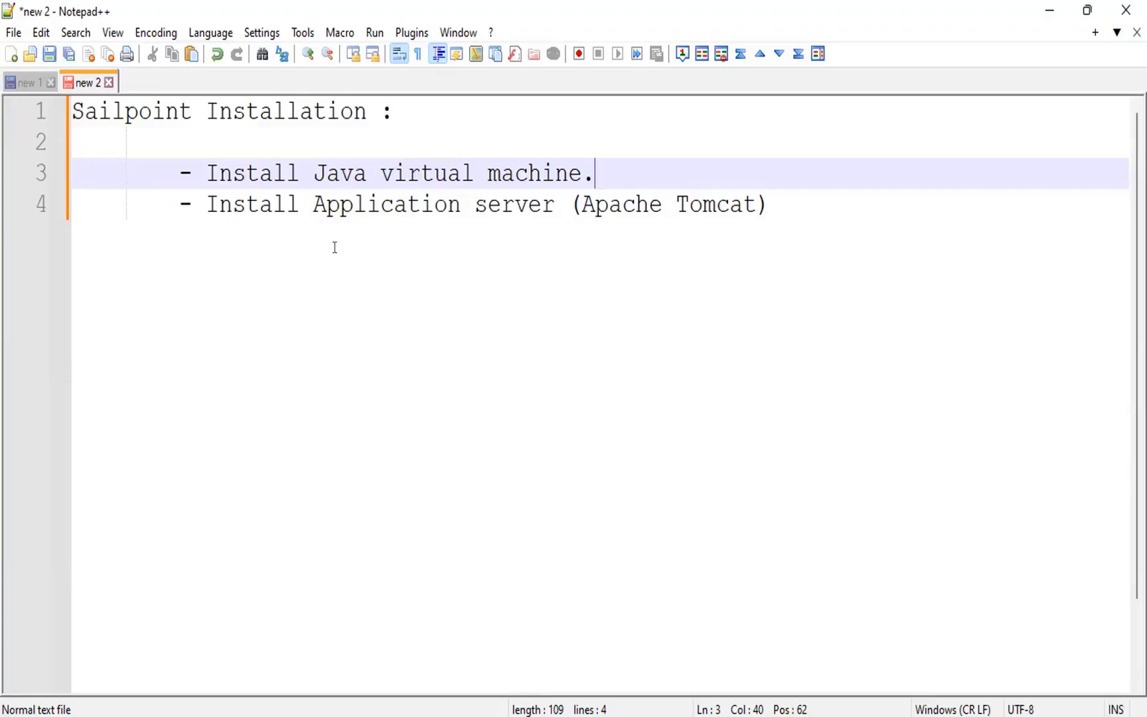
drag(310, 204, 546, 205)
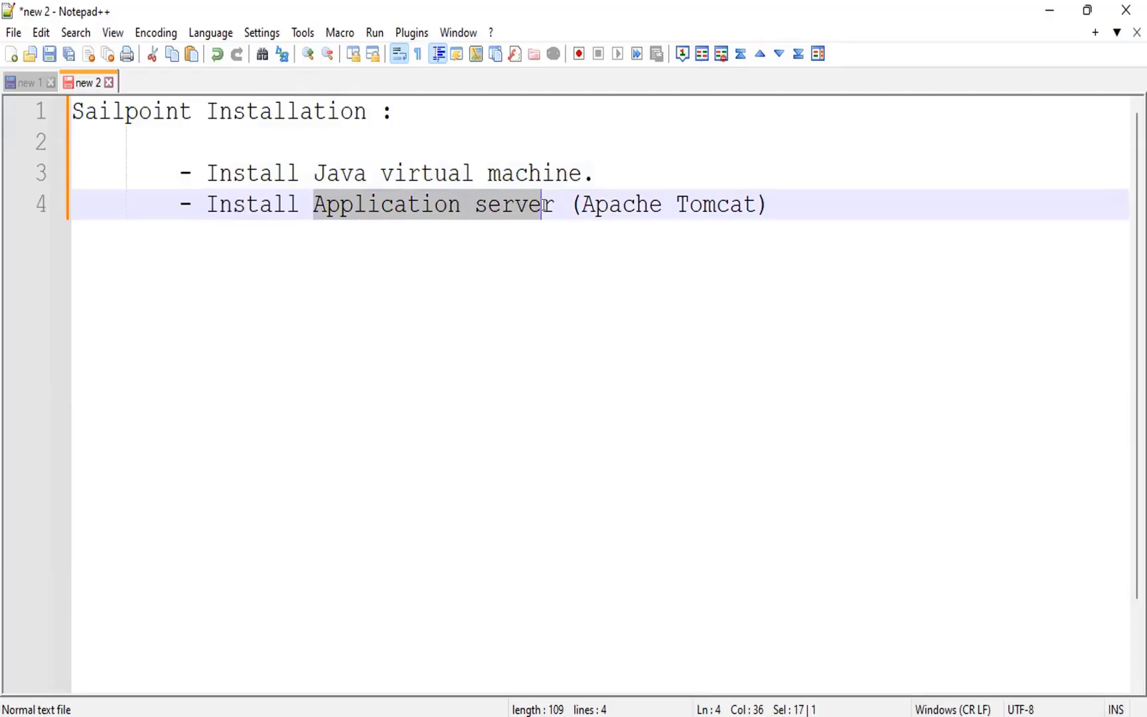
- Add the bullet "- Deploy Sailpoint into the Application server" below the Apache Tomcat line
click(775, 191)
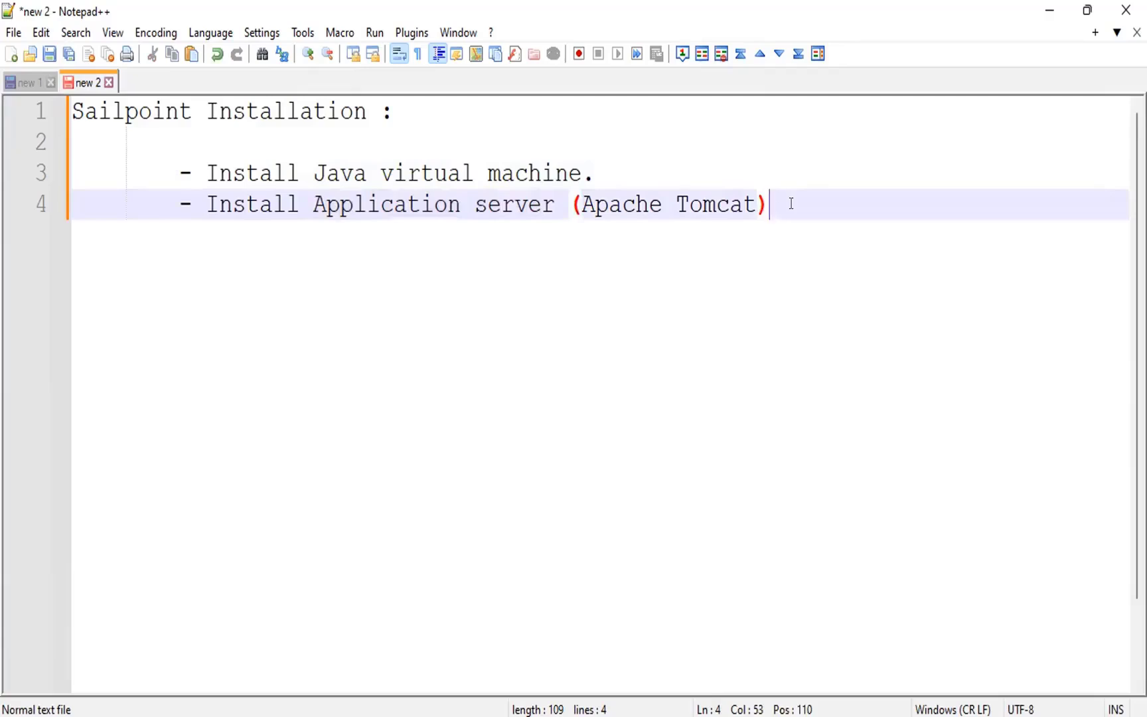
key(Return)
text(- )
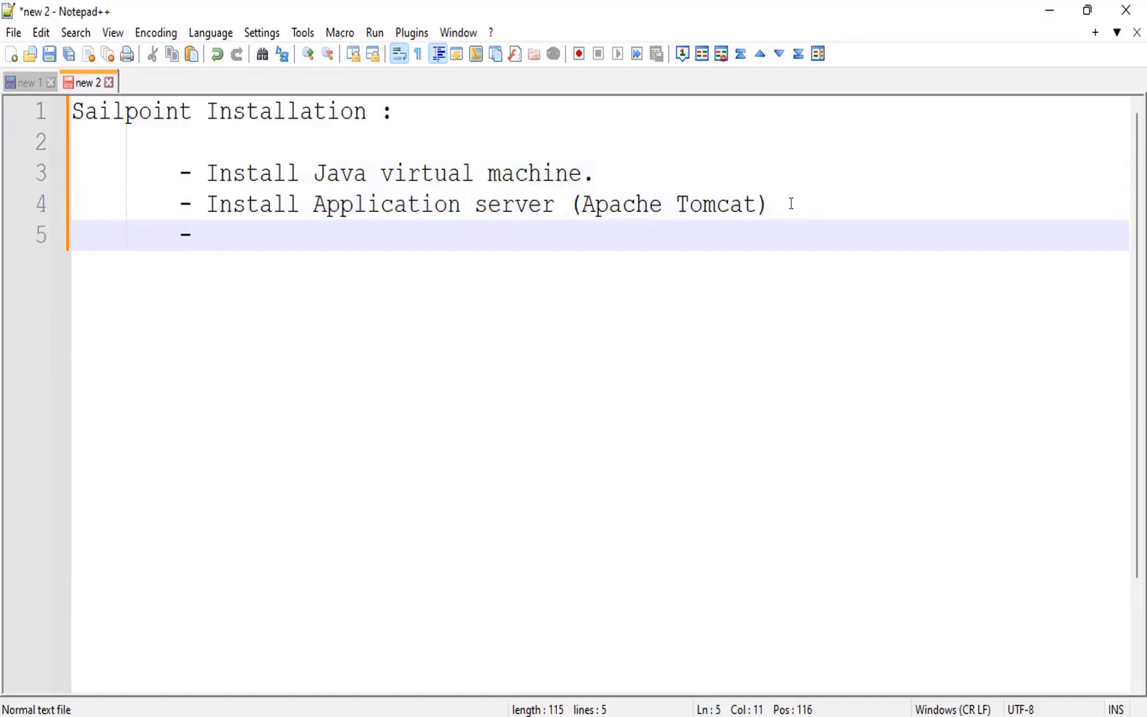
text(Deploy)
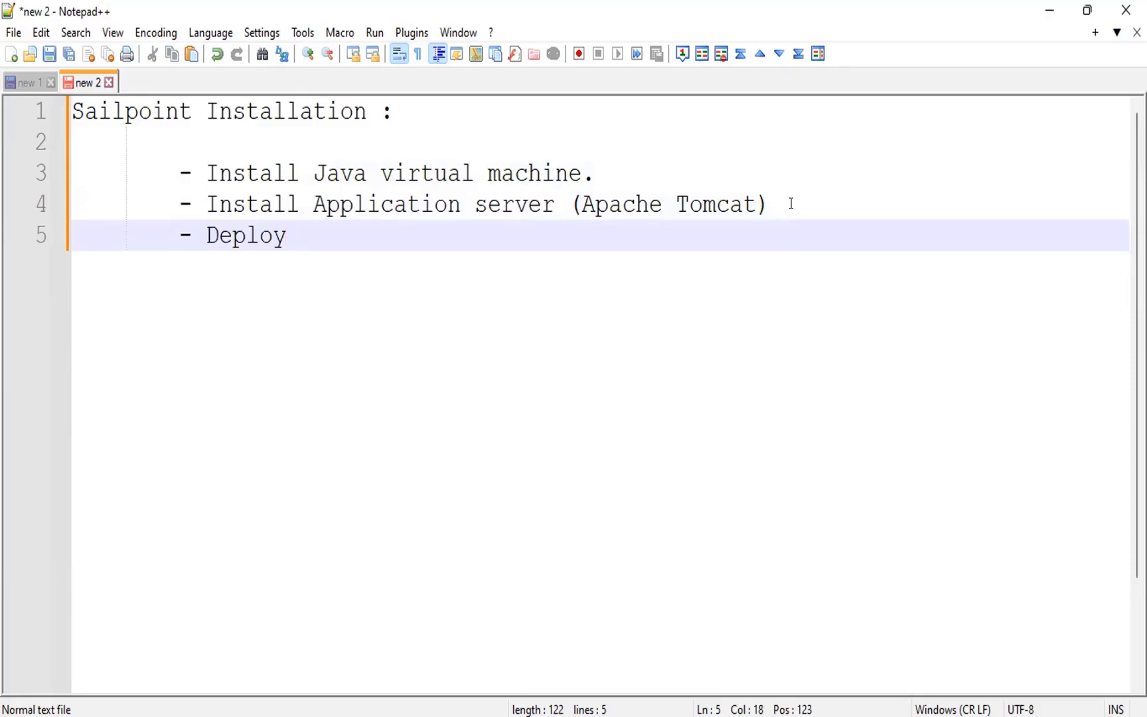
text( Sailp)
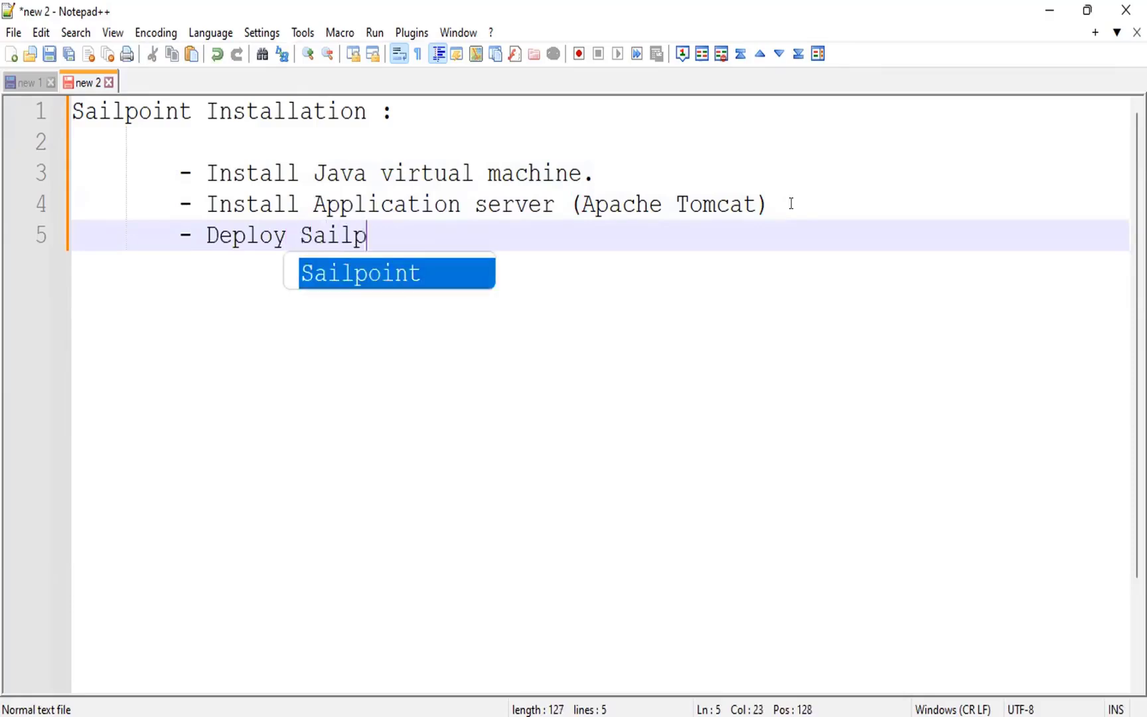
text(oint into )
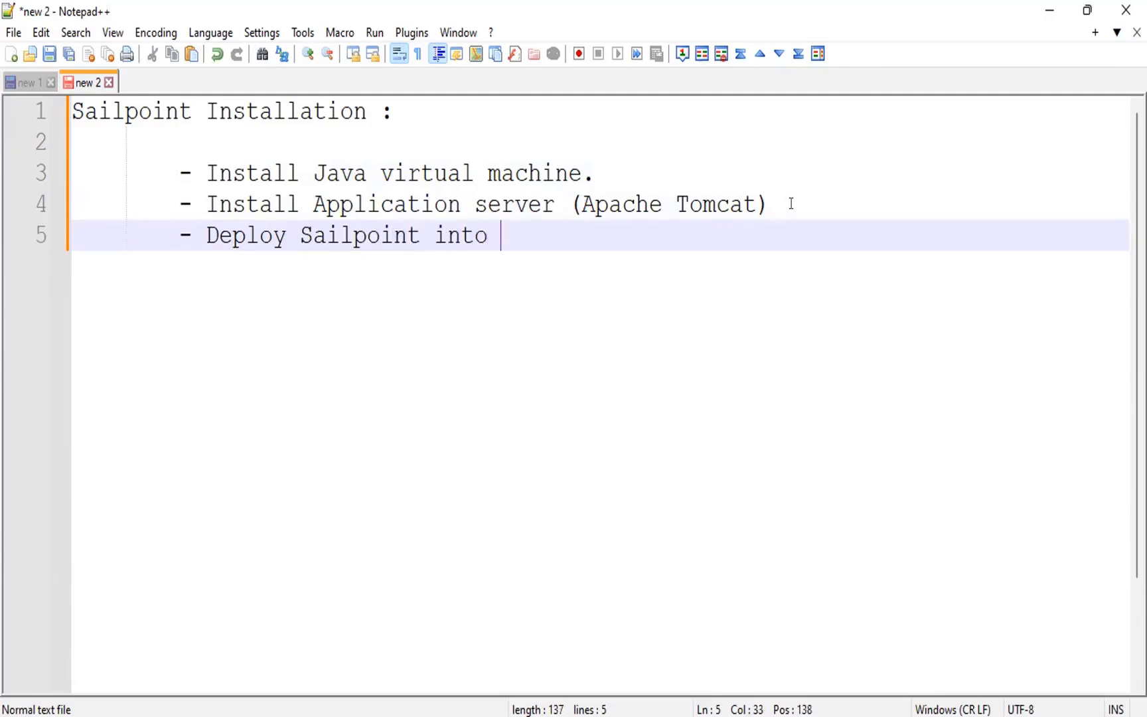
text(the A)
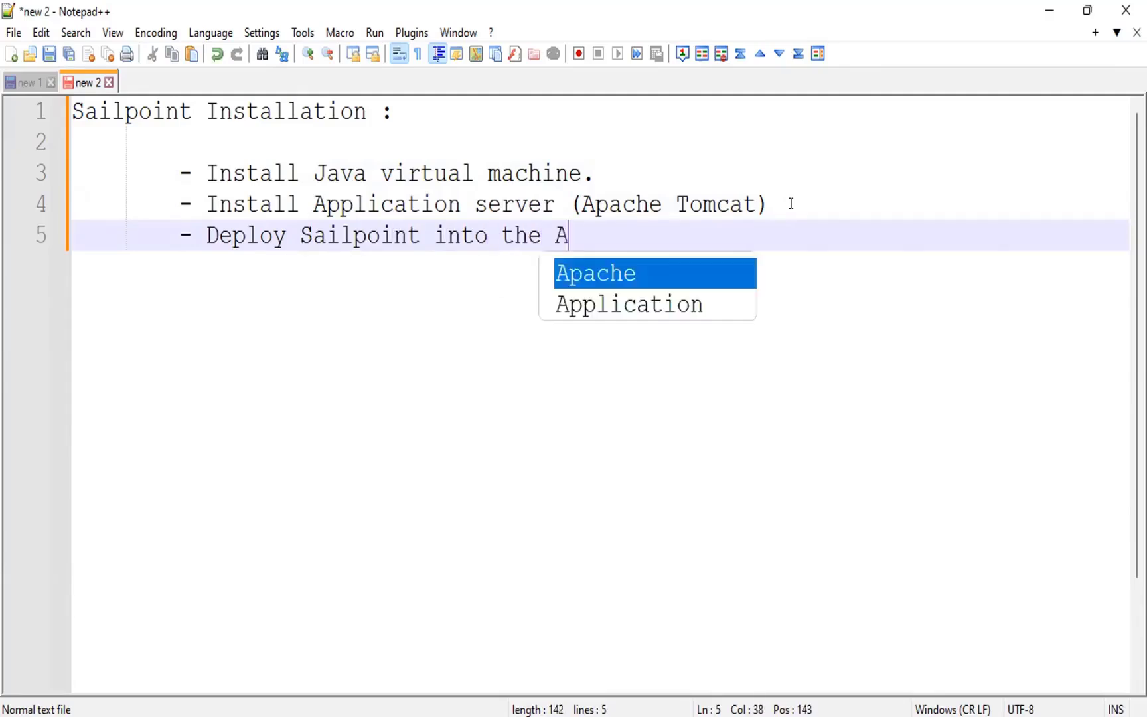
text(pplica)
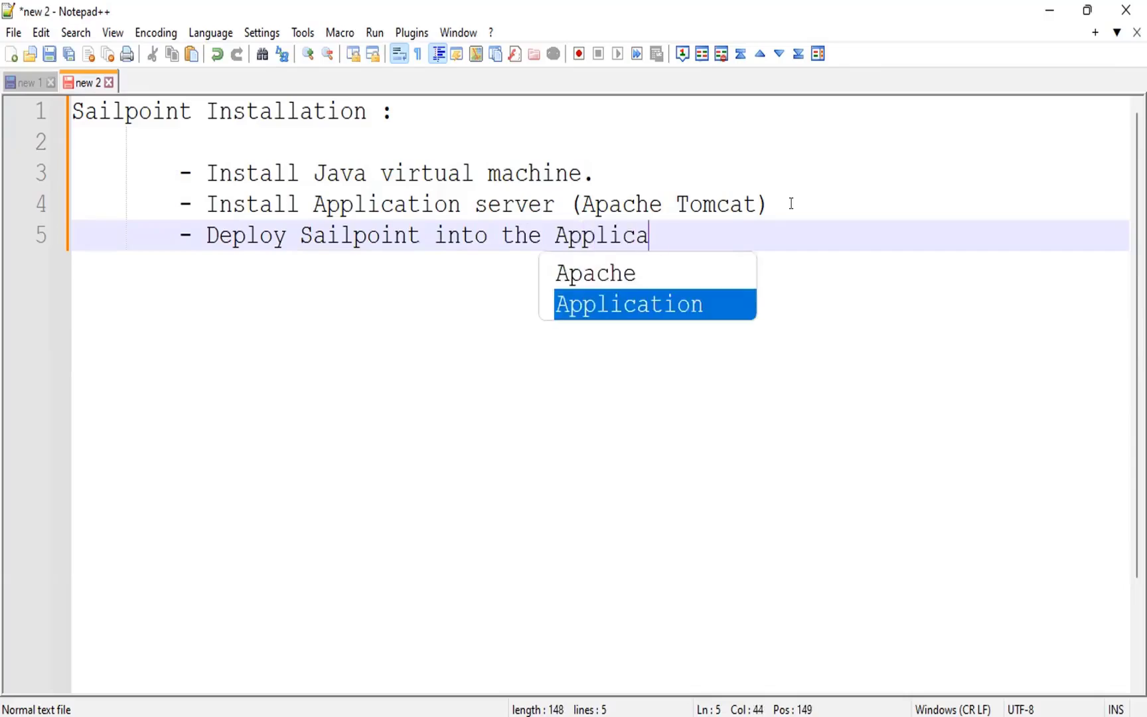
text(tion server)
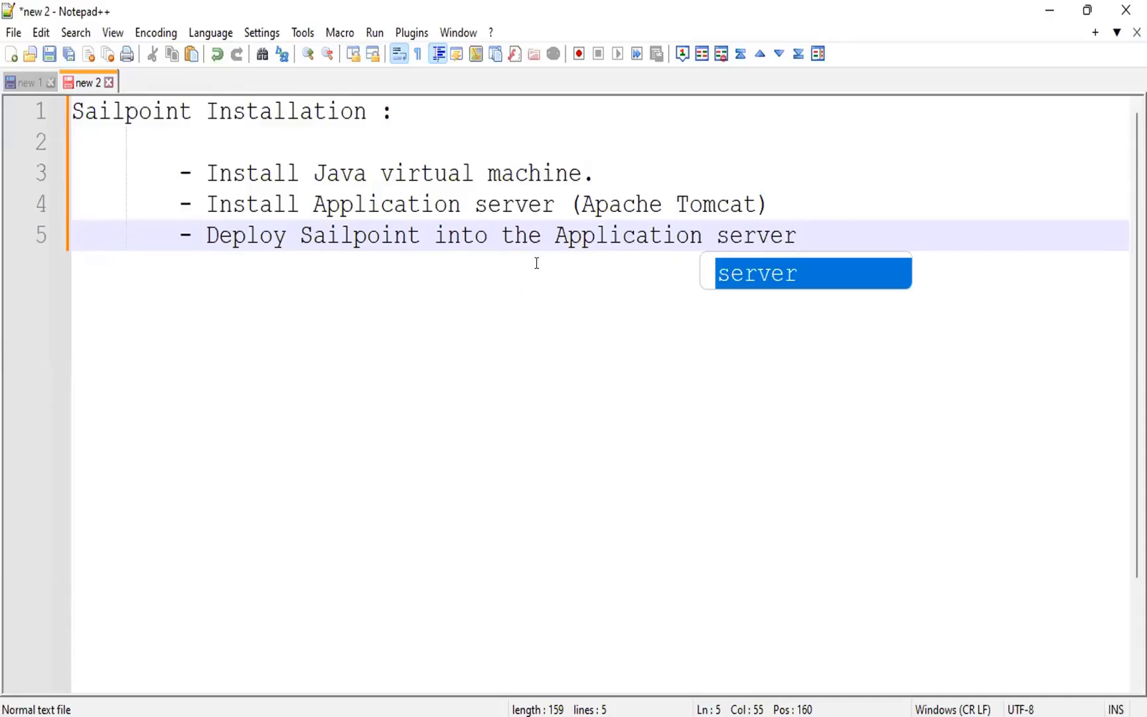
- Insert the bullet "- Install Mysql database" between the Apache Tomcat line and the Sailpoint deployment line
click(788, 207)
key(Return)
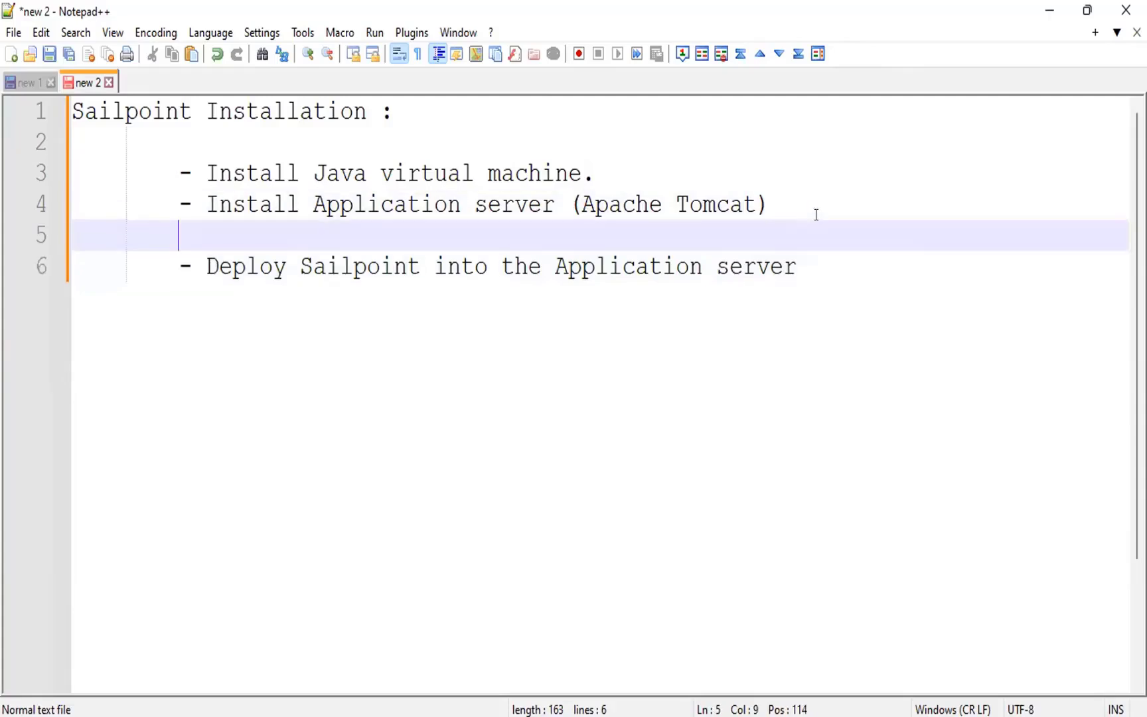
text(-)
text(Mysql)
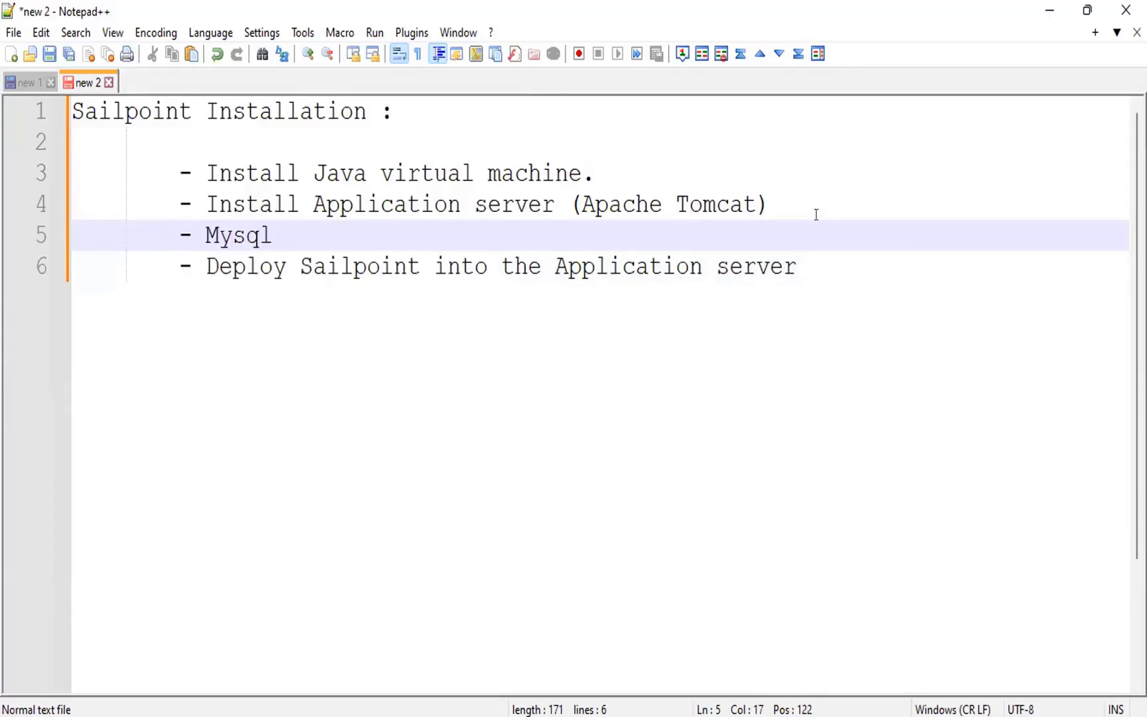
click(199, 233)
text(Insta)
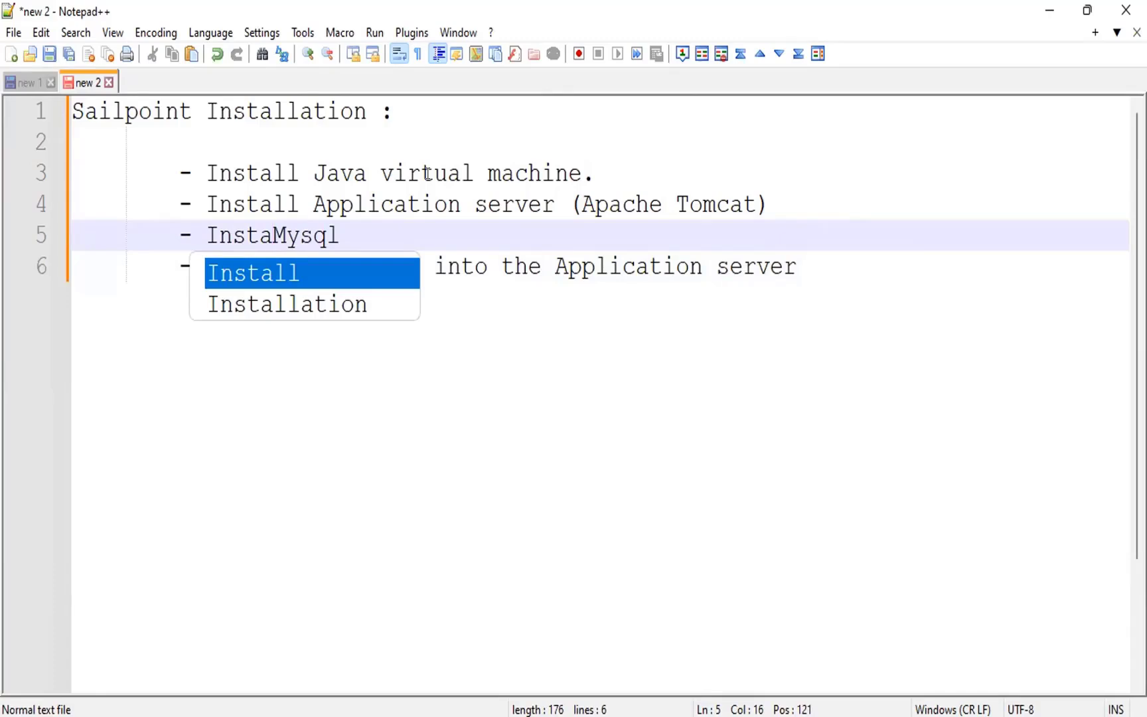
text(ll)
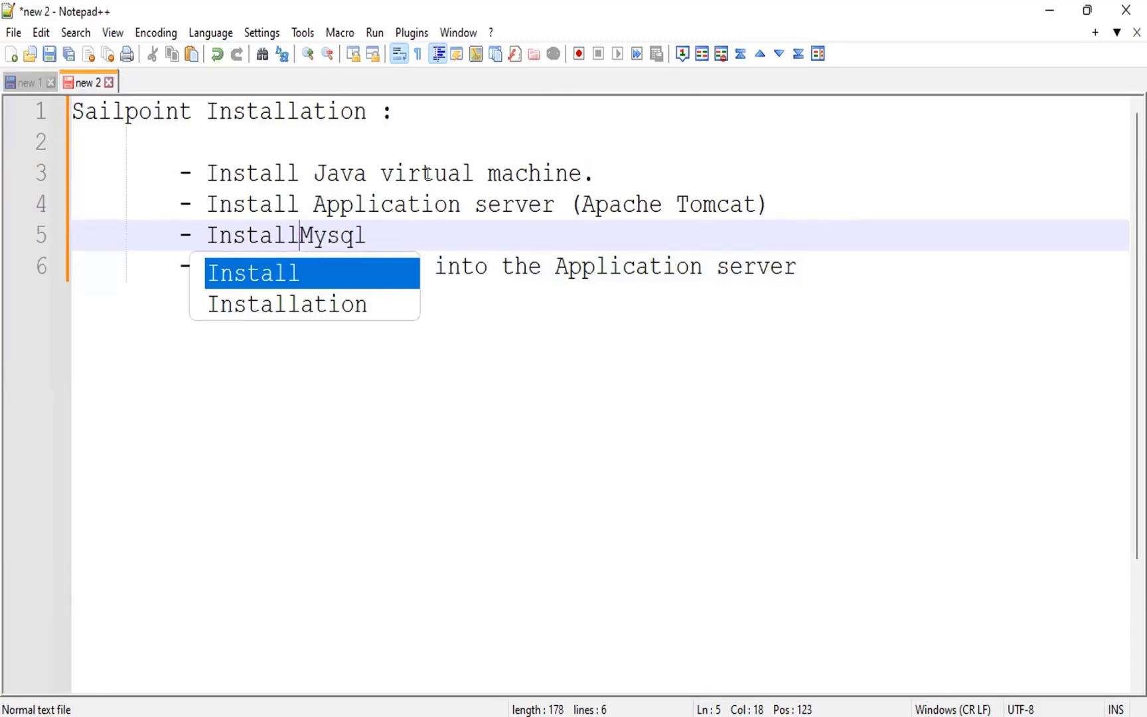
click(453, 215)
click(448, 223)
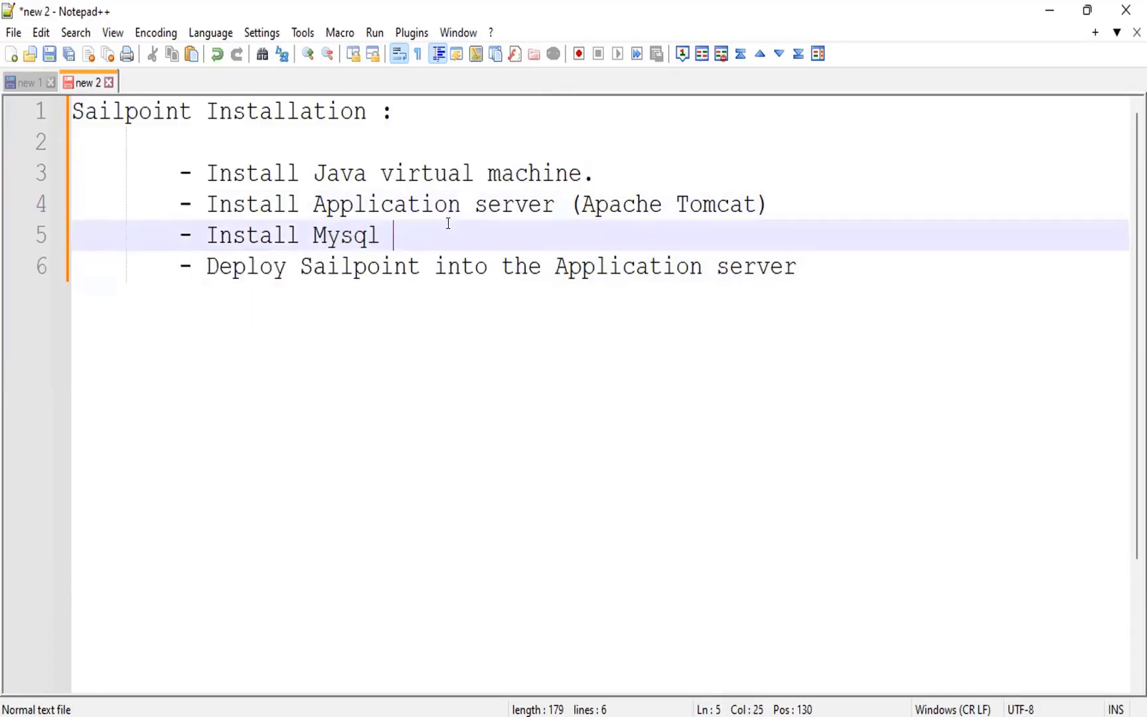
text(database)
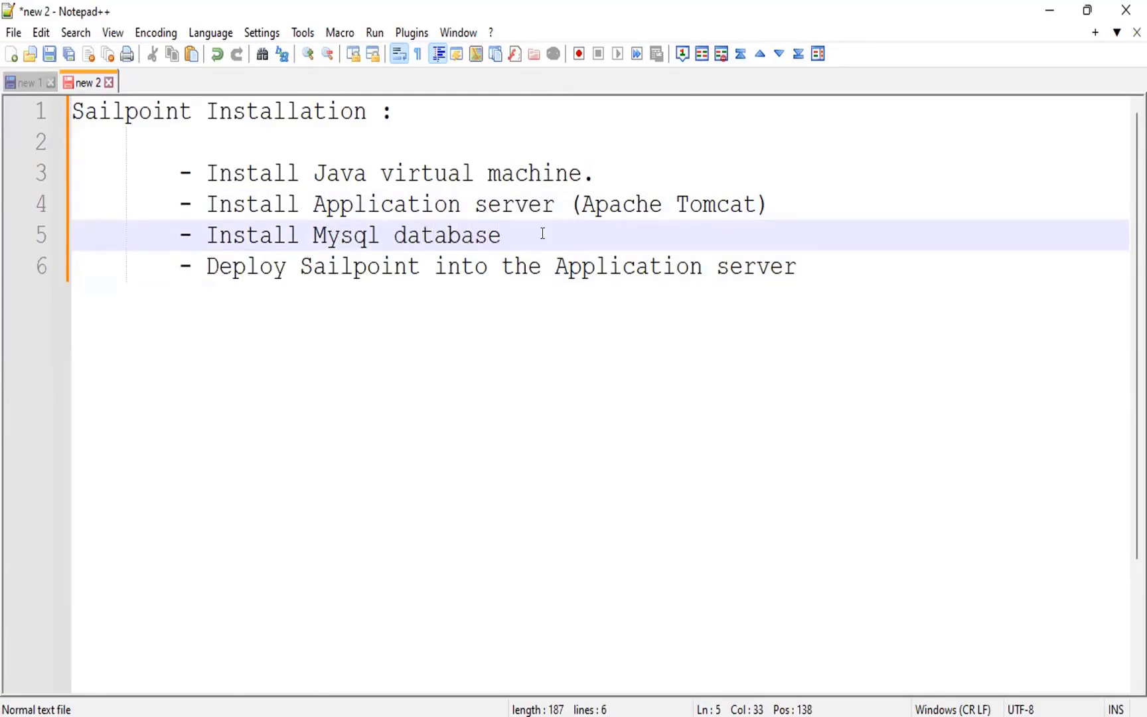
click(817, 265)
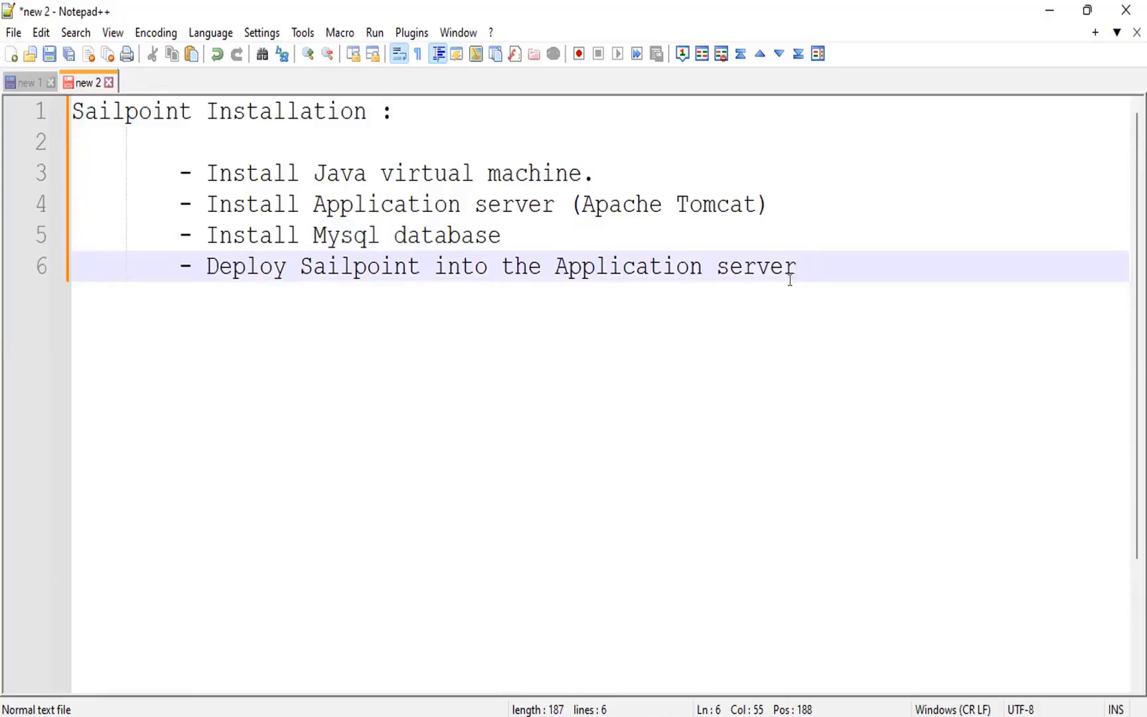
drag(802, 265, 742, 266)
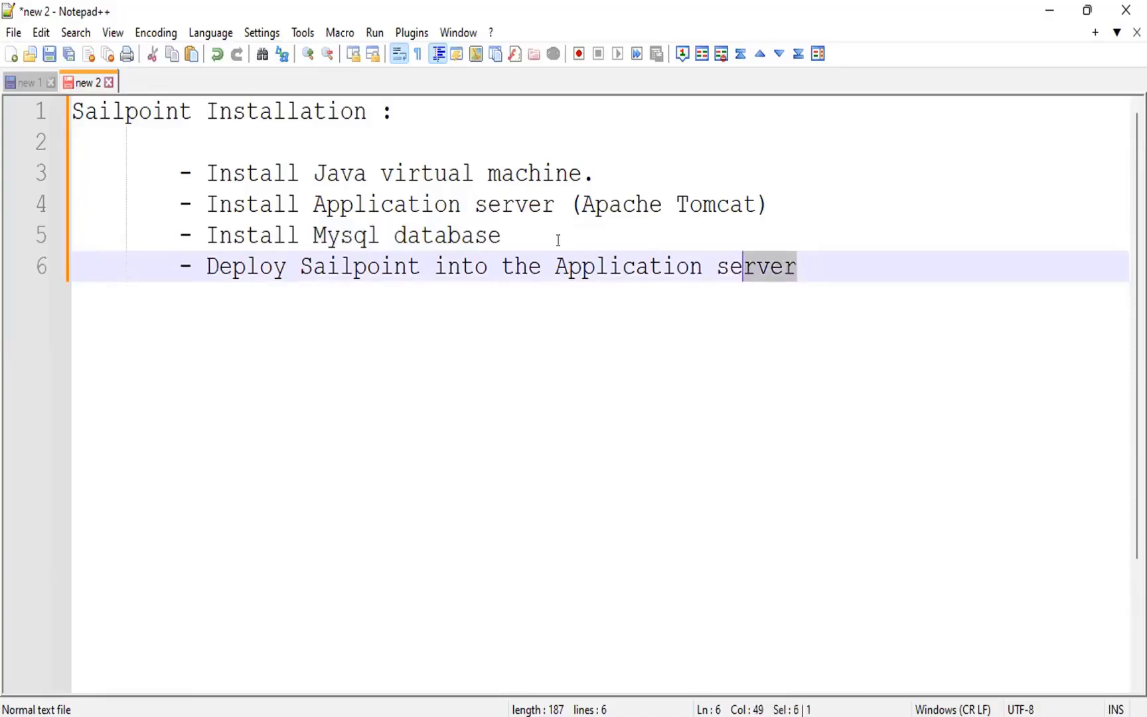
drag(558, 241, 166, 154)
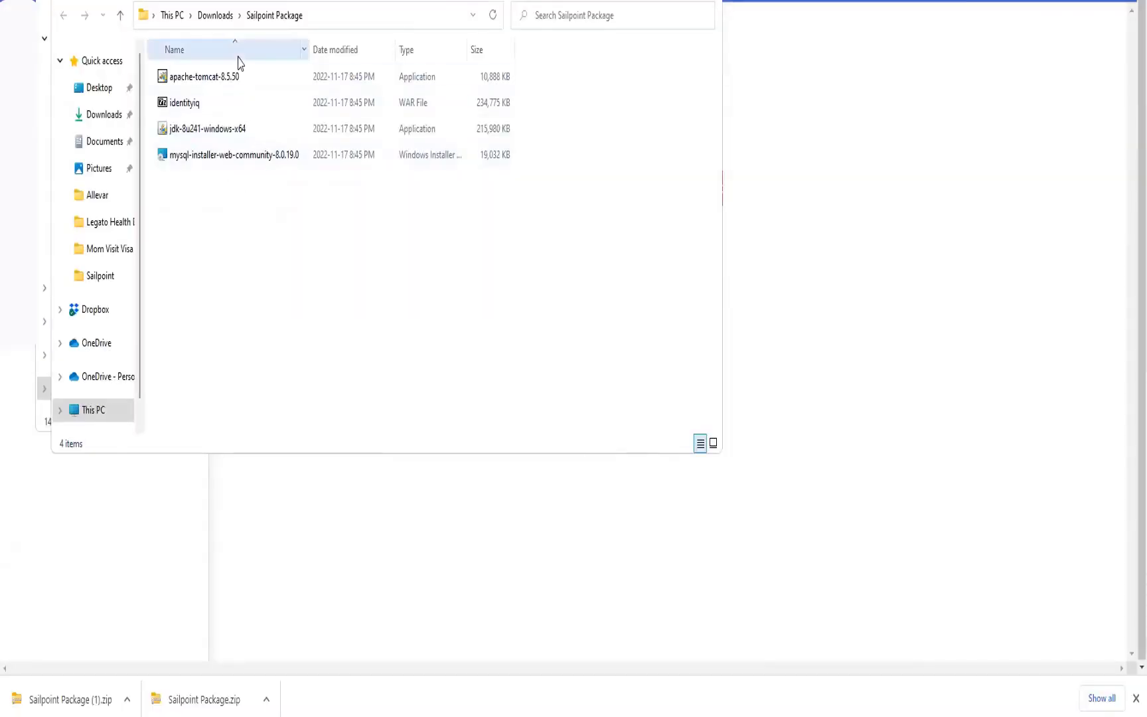
- Install Java SE Development Kit 8 Update 241 (64-bit) from the Sailpoint Package folder, keeping the default features and destination folders
double_click(207, 136)
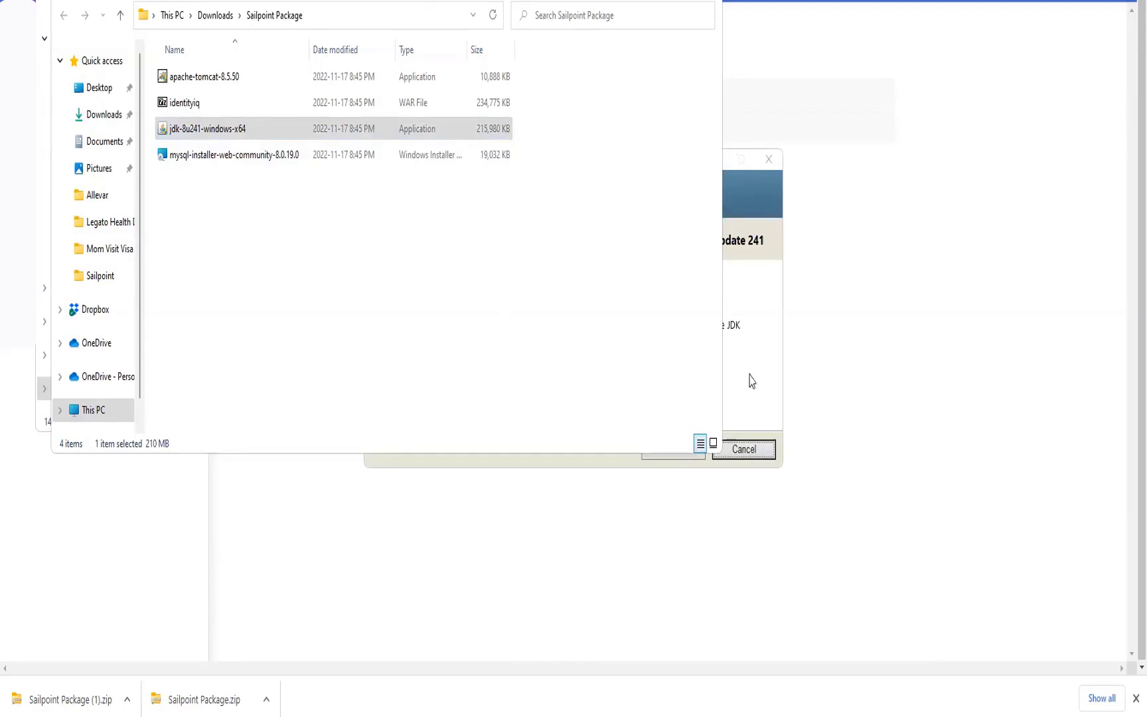
click(763, 359)
click(672, 448)
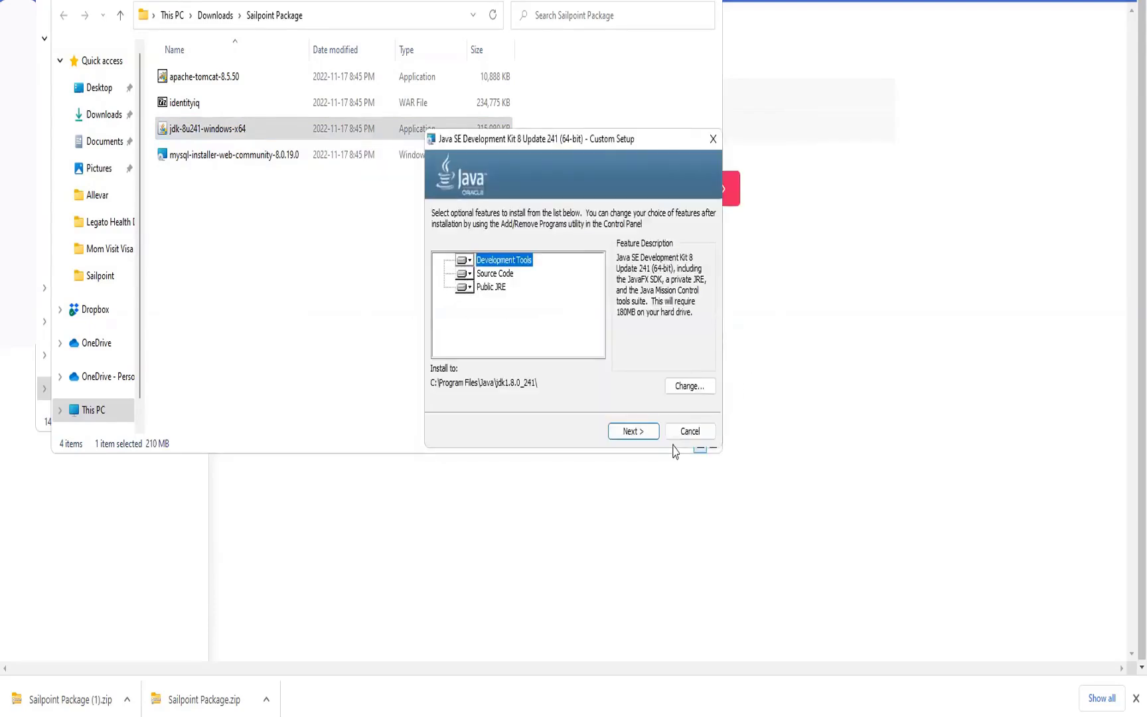
click(634, 432)
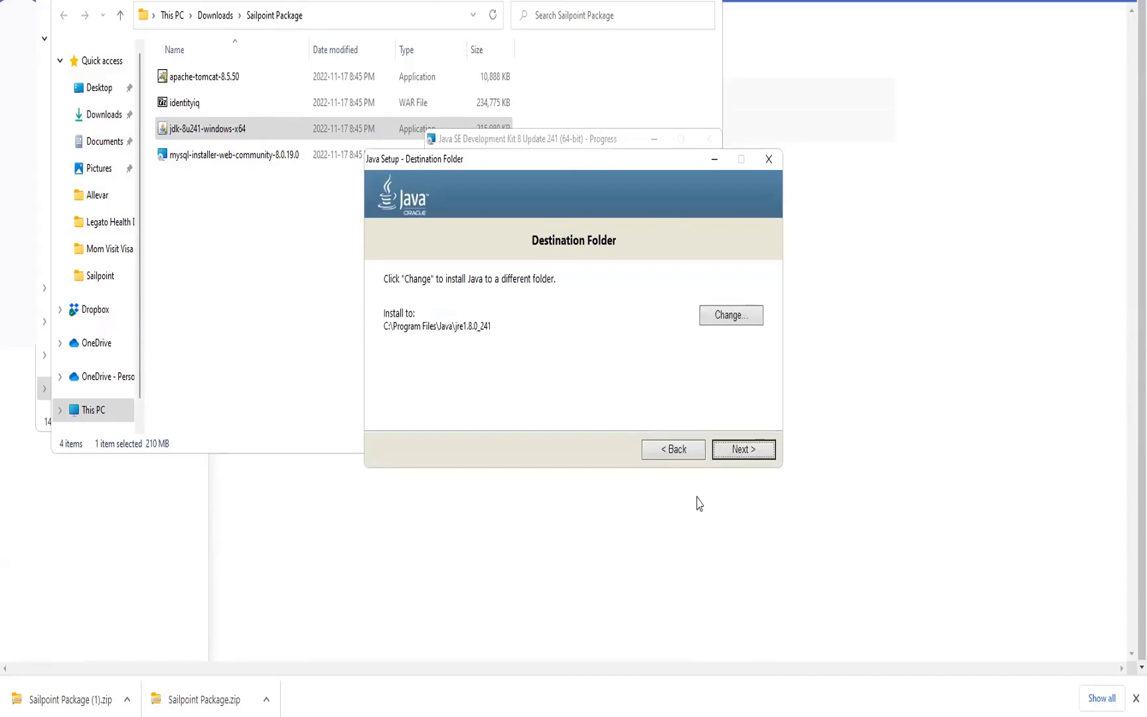
click(747, 452)
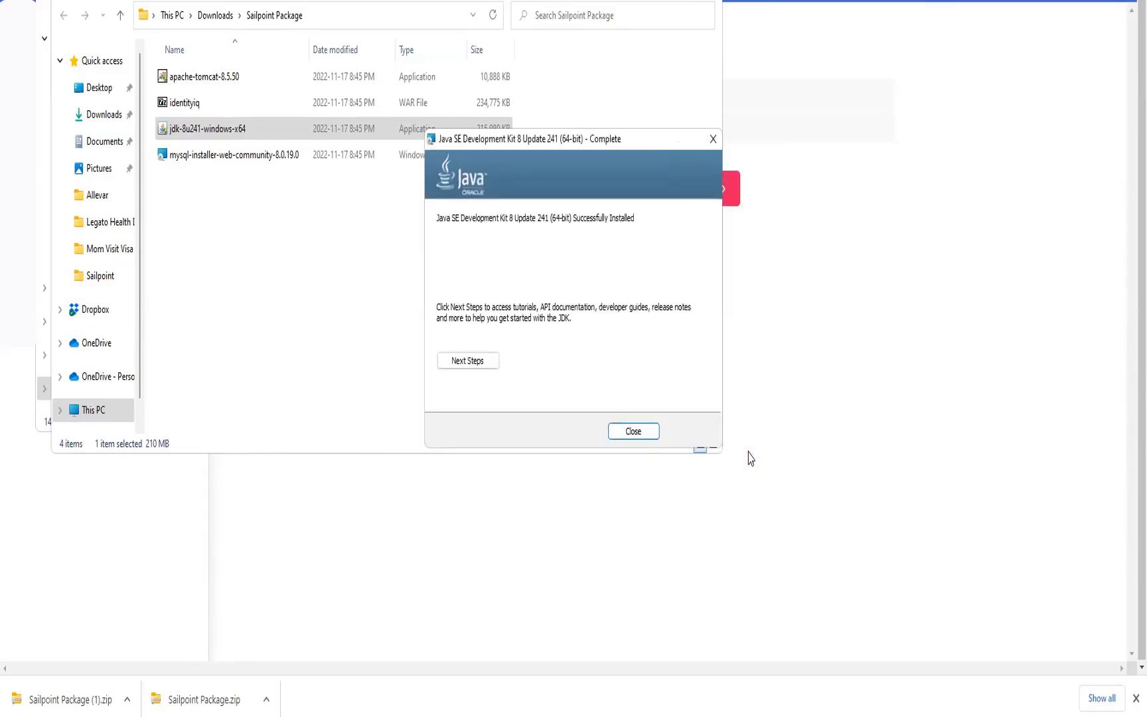
click(634, 433)
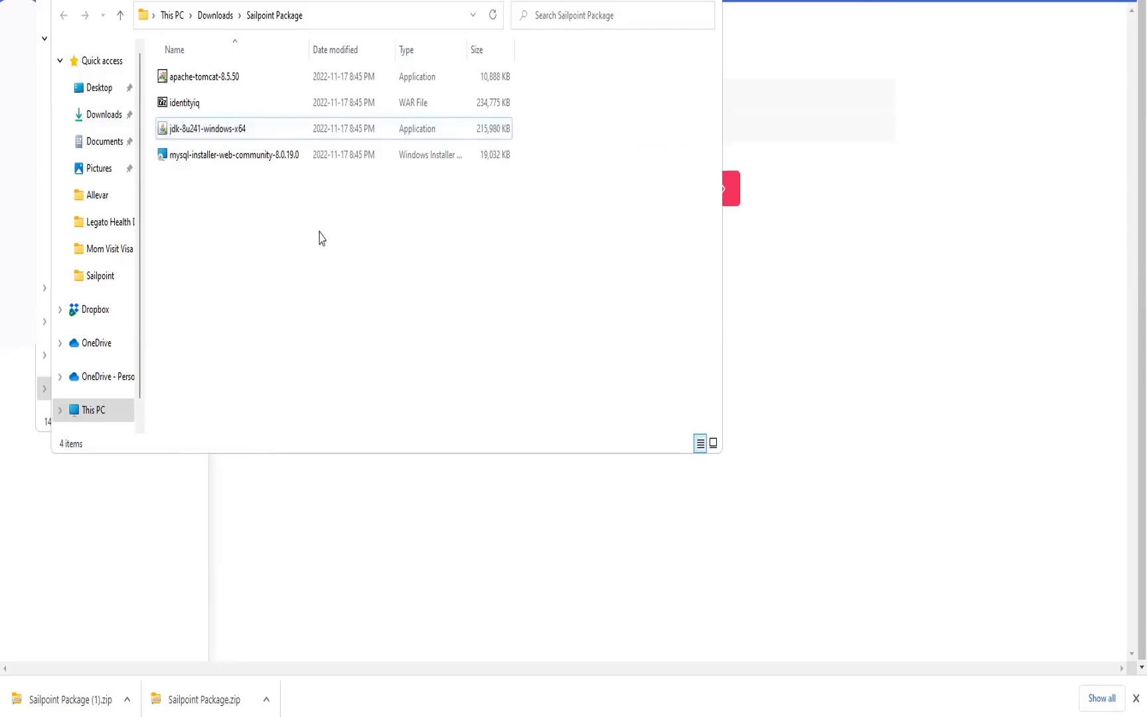
- Install Apache Tomcat 8.5.50 with the Normal components, default ports, the jre1.8.0_241 path and default folder, finishing with Run Apache Tomcat and Show Readme enabled
double_click(203, 78)
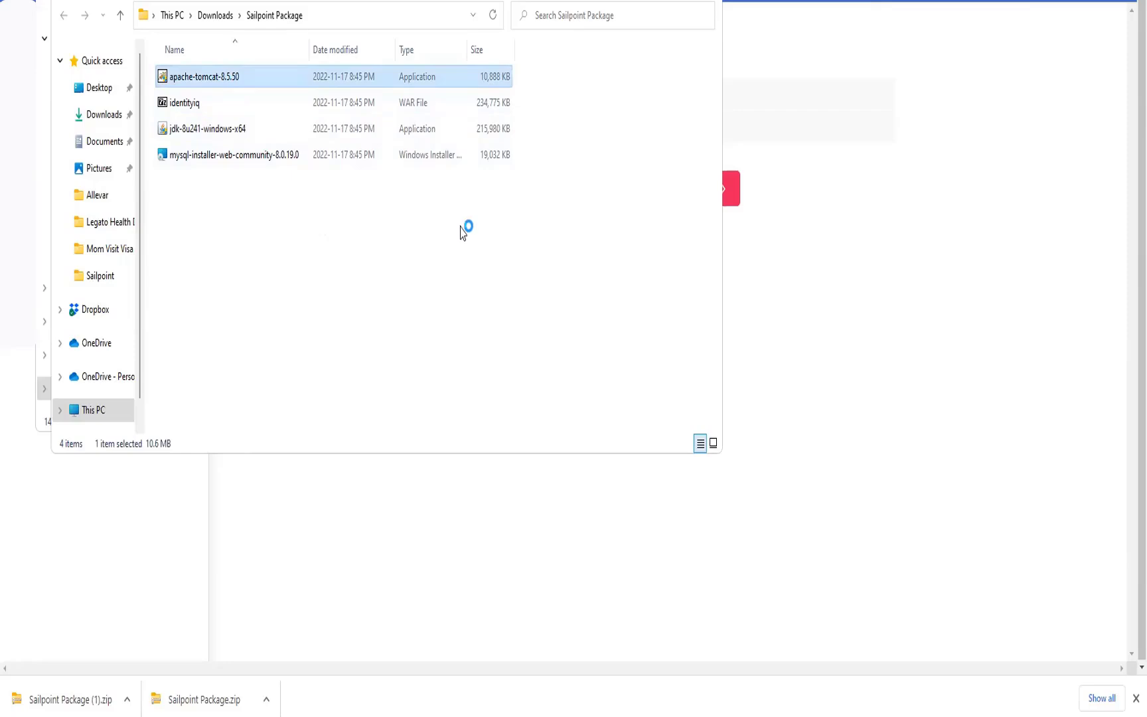
click(638, 435)
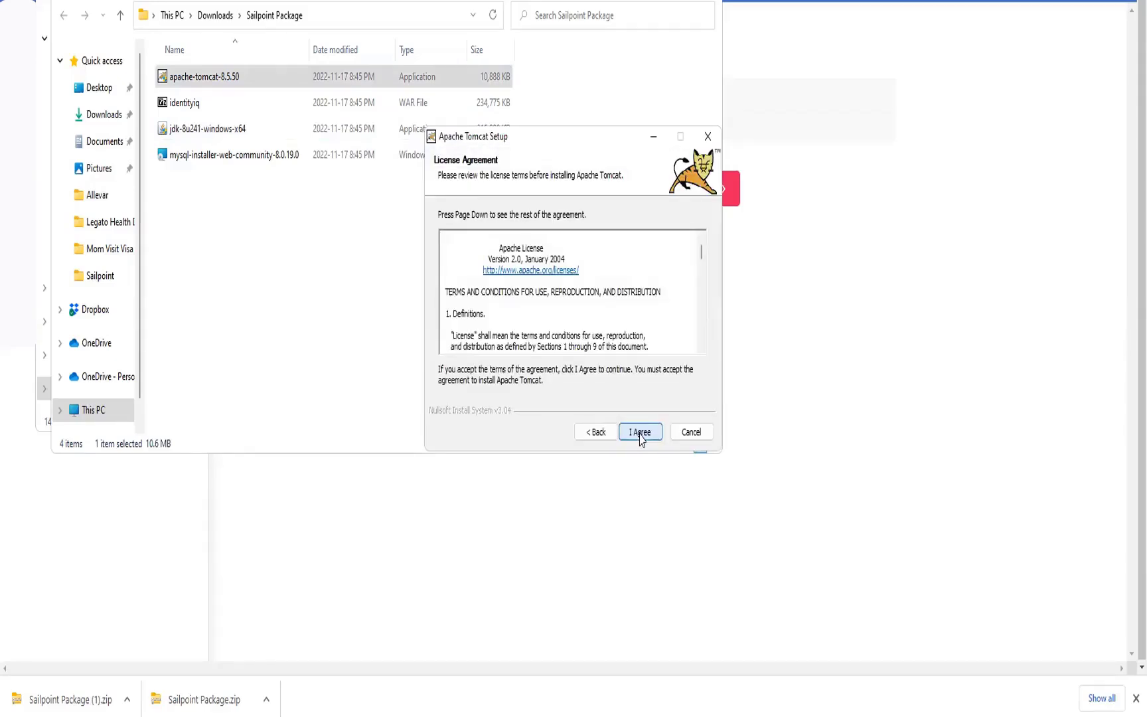
click(641, 435)
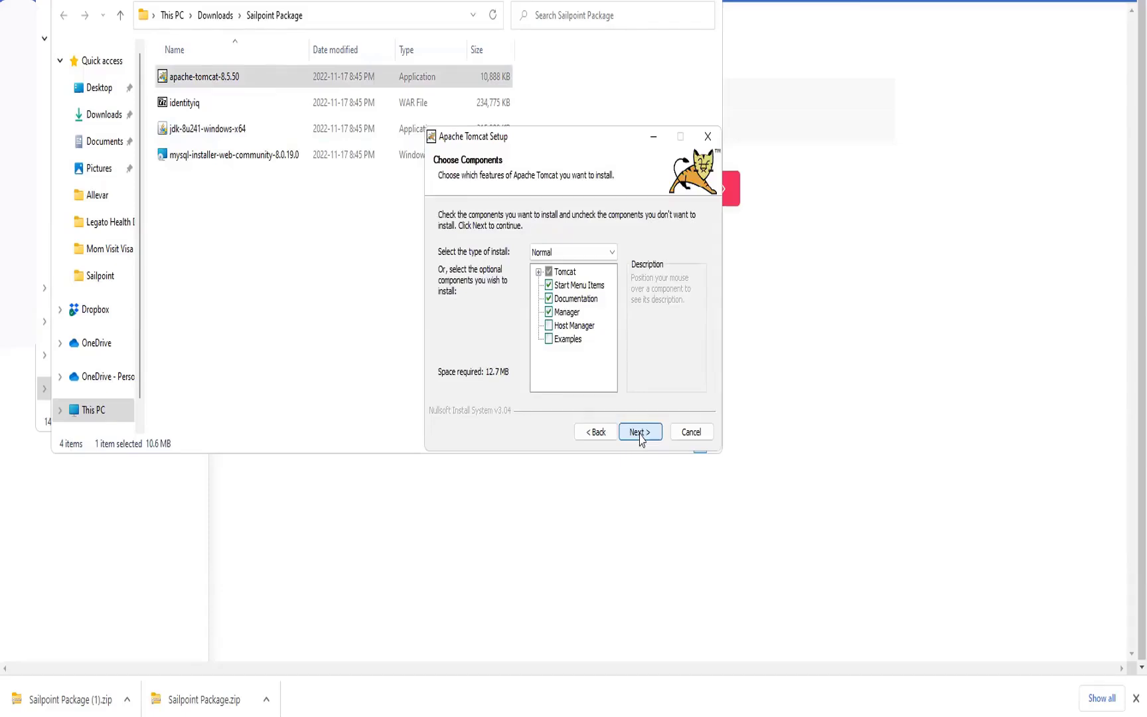
click(638, 433)
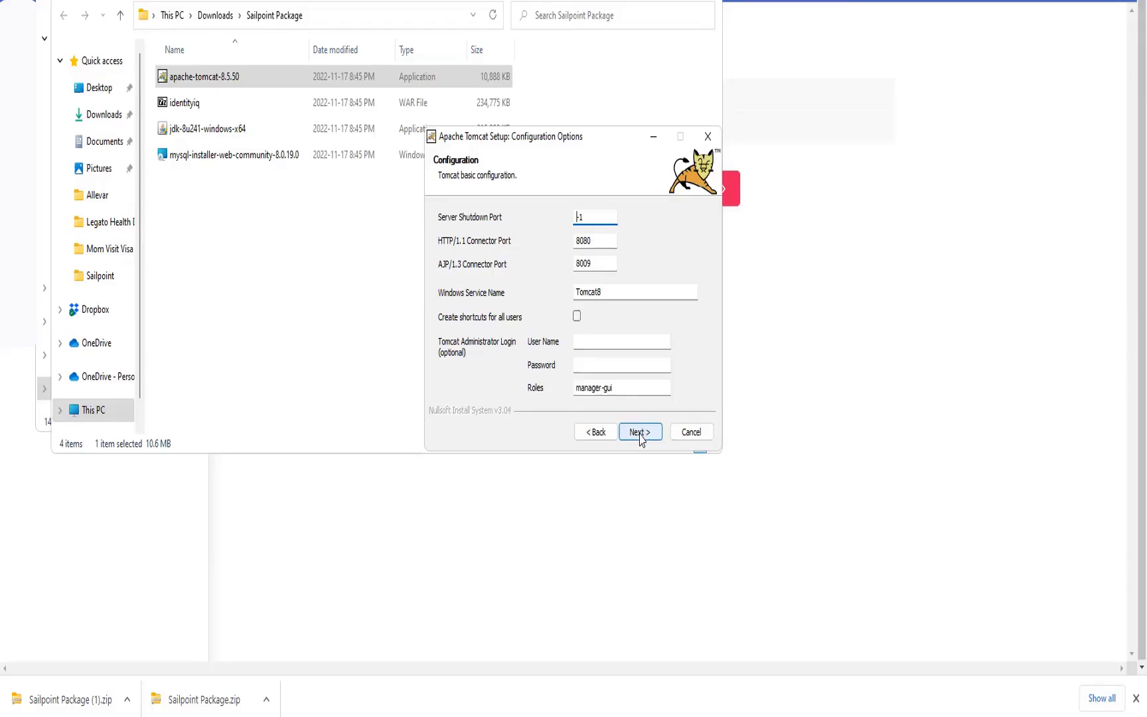
click(639, 433)
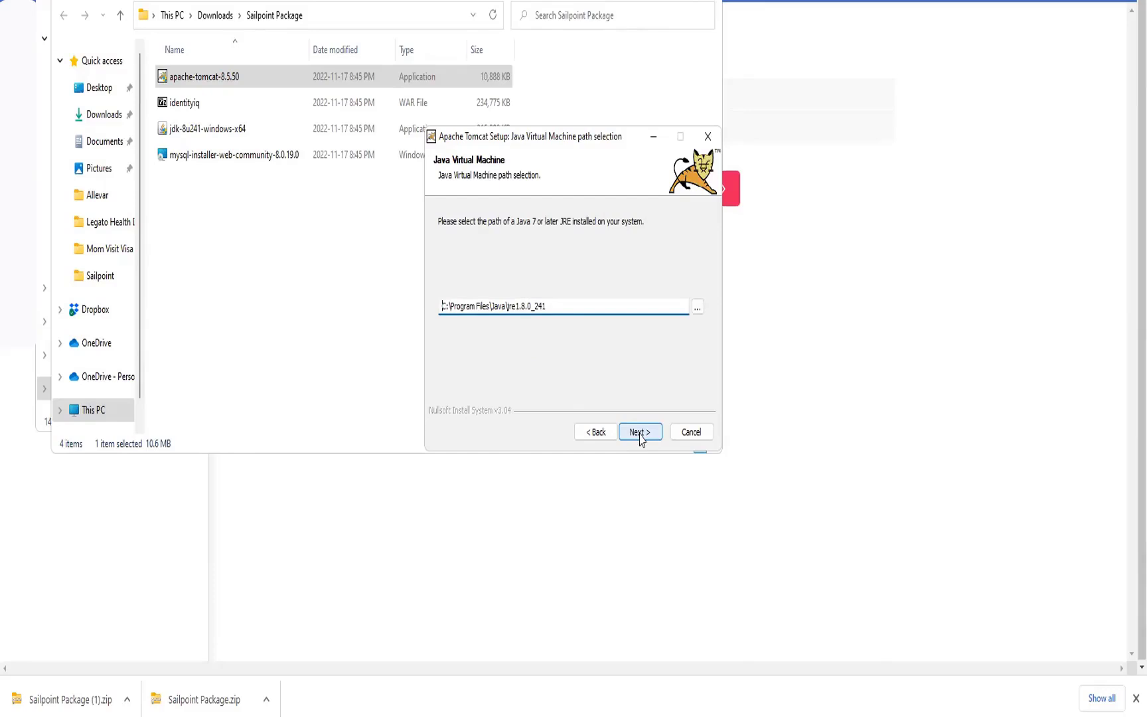
click(642, 435)
click(642, 434)
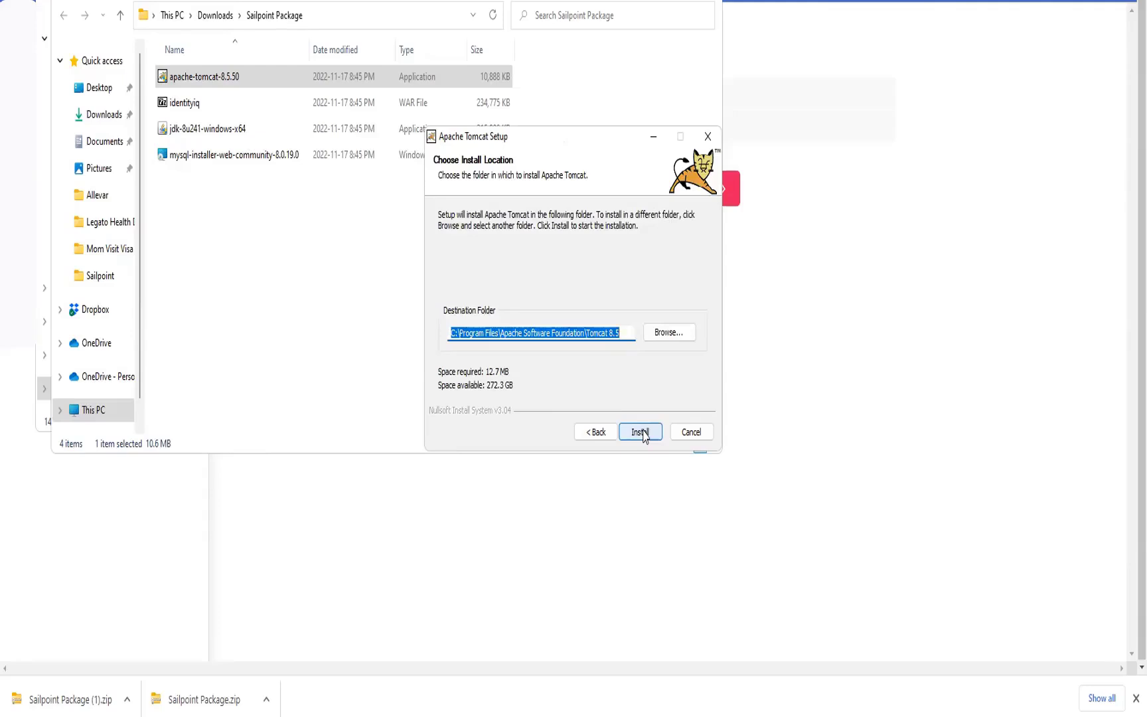
click(641, 433)
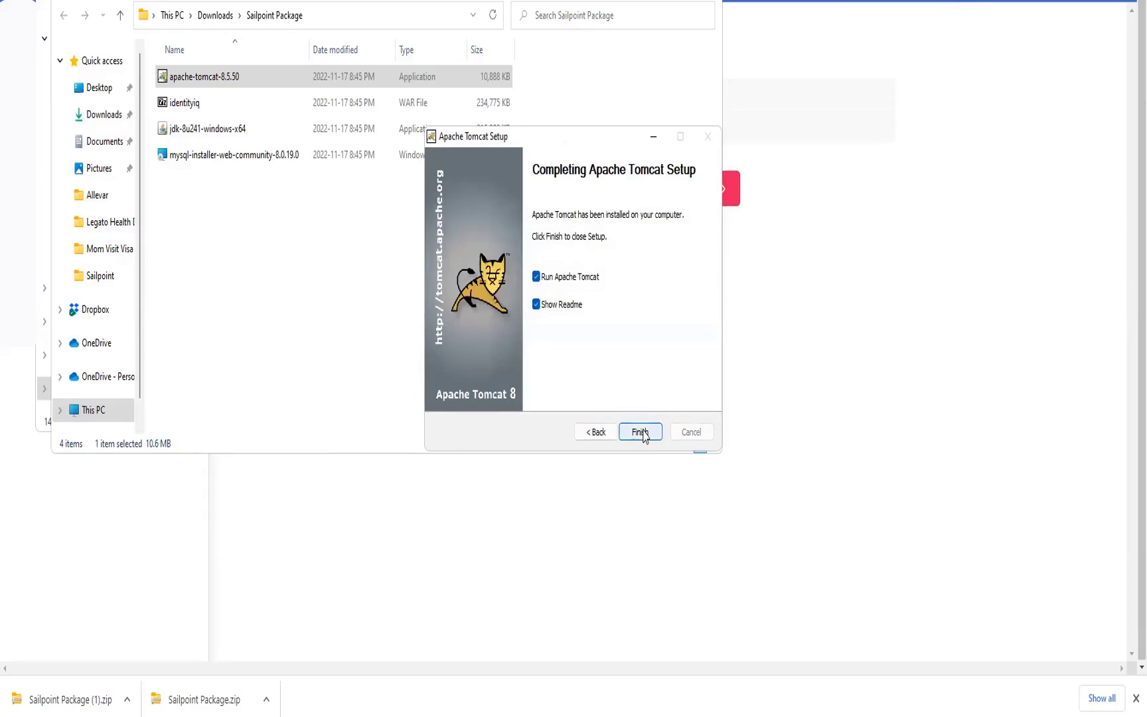
click(641, 432)
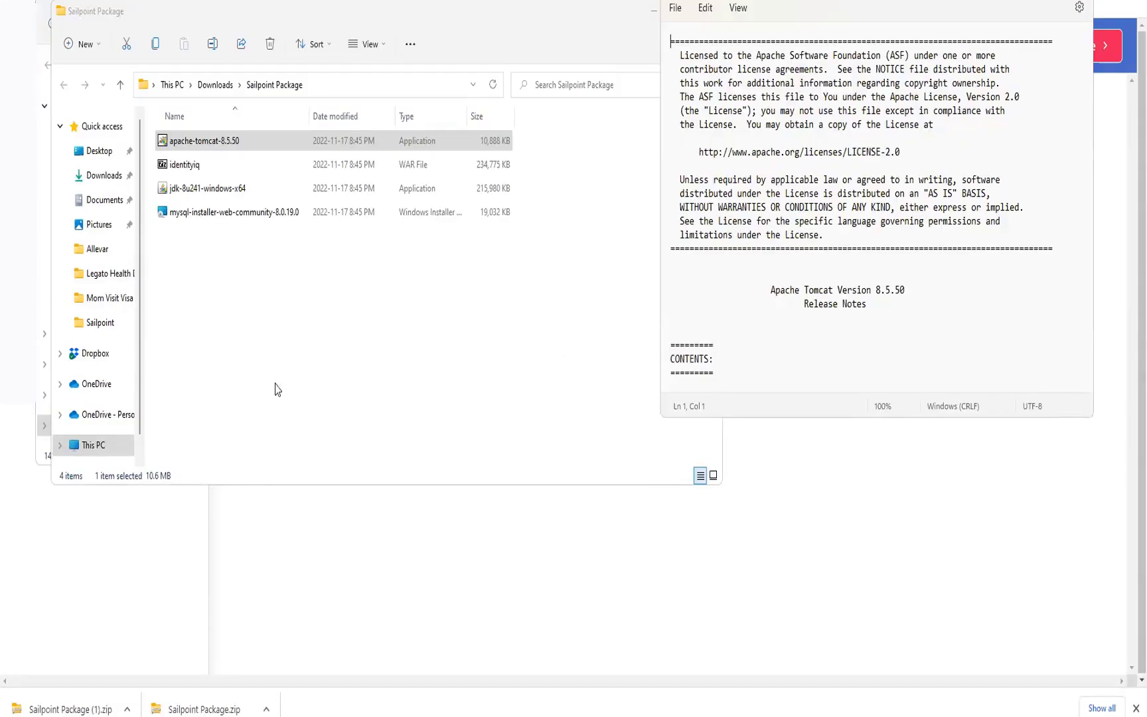
- Launch mysql-installer-web-community-8.0.19.0 from the package folder and decline the MySQL Installer upgrade
drag(277, 390, 256, 218)
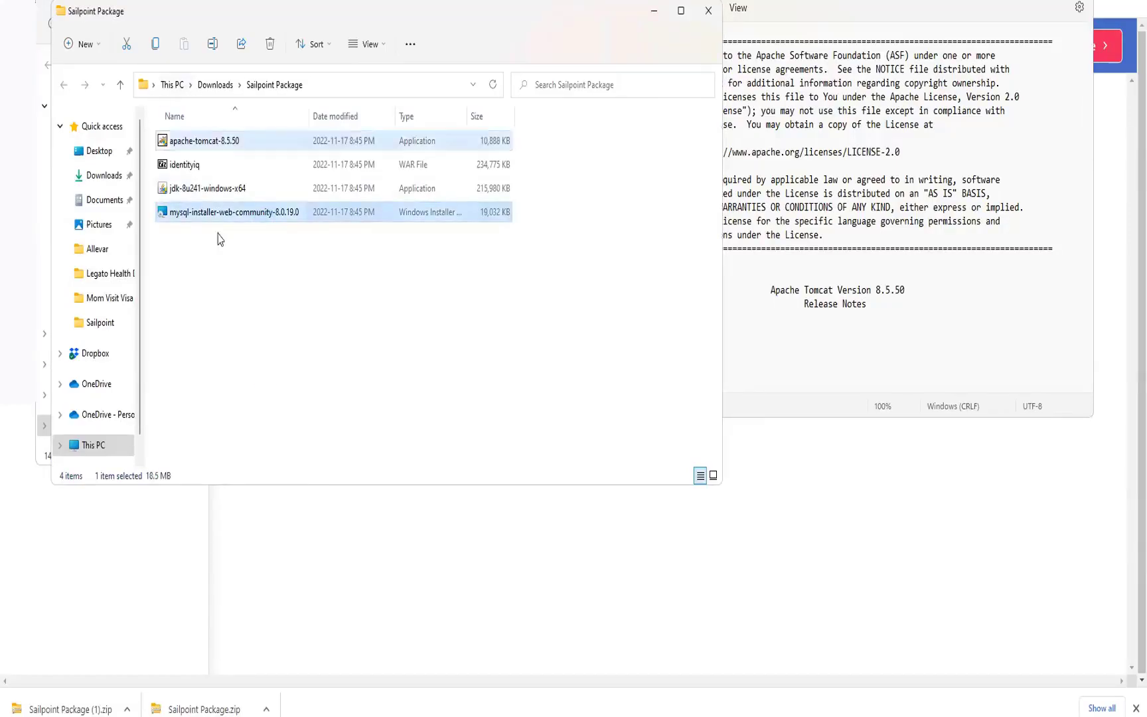
click(253, 214)
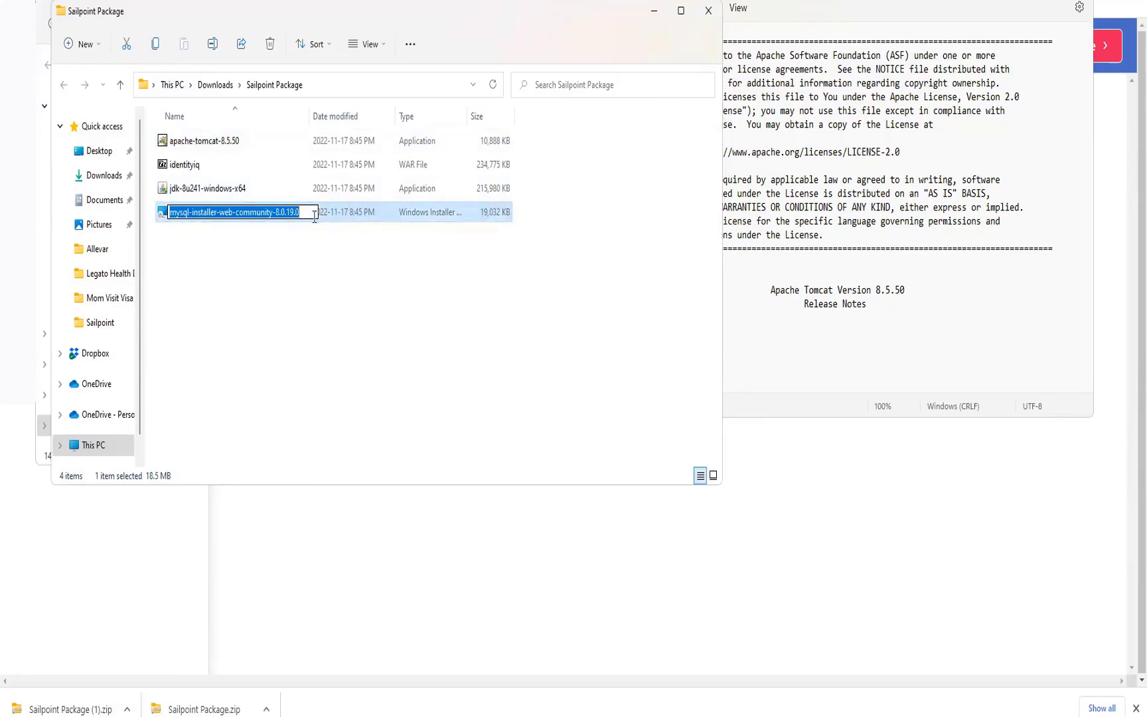
click(336, 221)
double_click(336, 221)
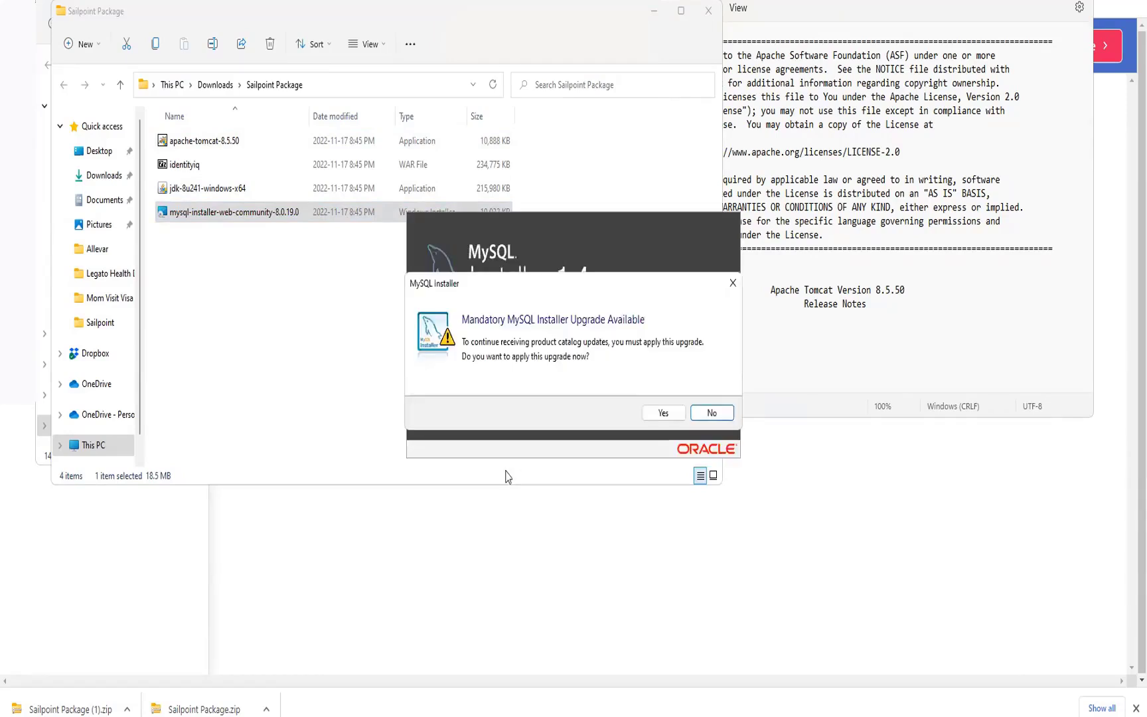
click(712, 413)
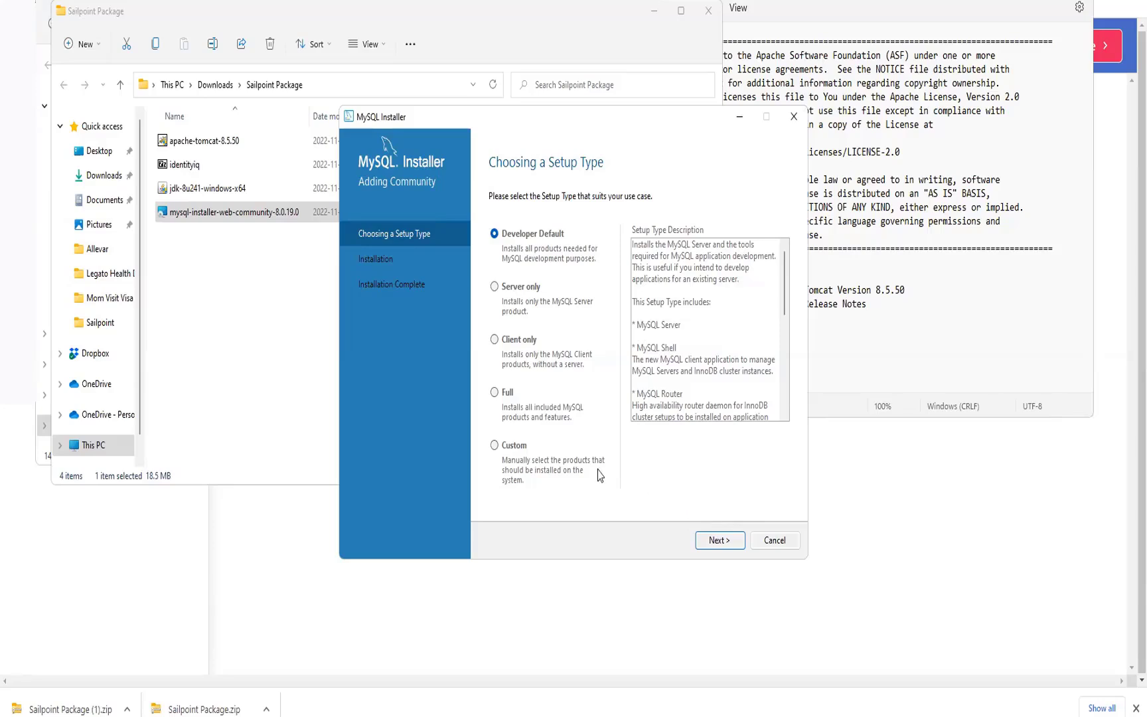
- Choose the Custom setup type and select MySQL Server 5.7.28 - X86 among the available MySQL Server 5.7 products
click(495, 447)
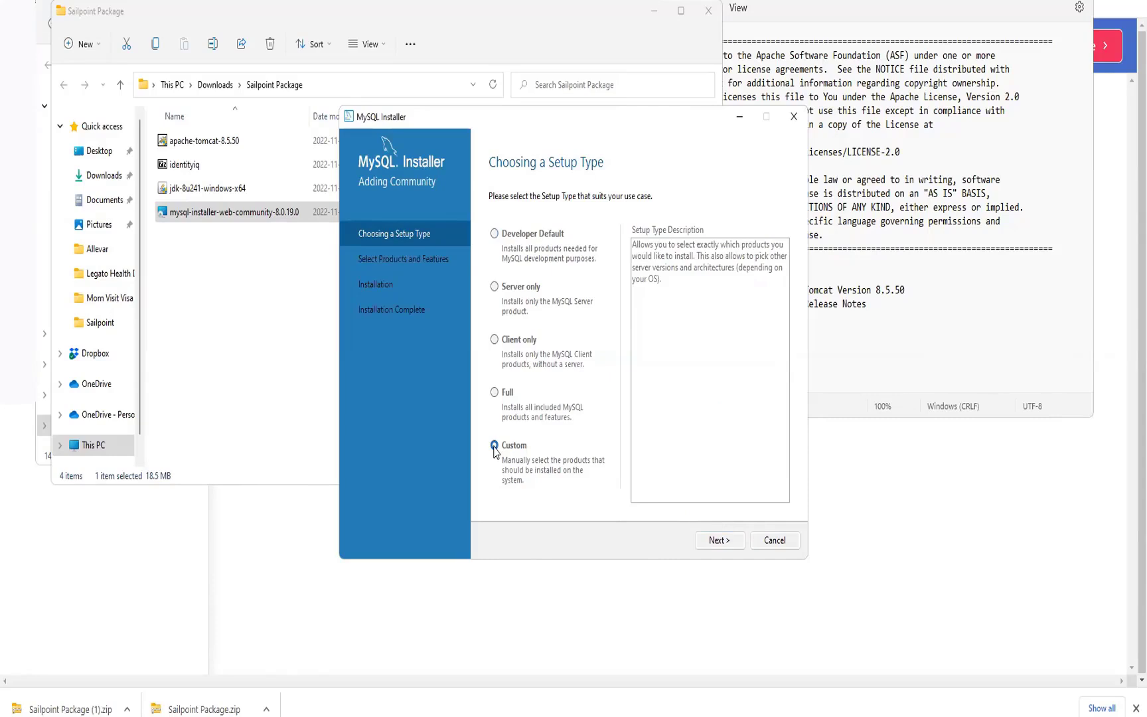
click(717, 542)
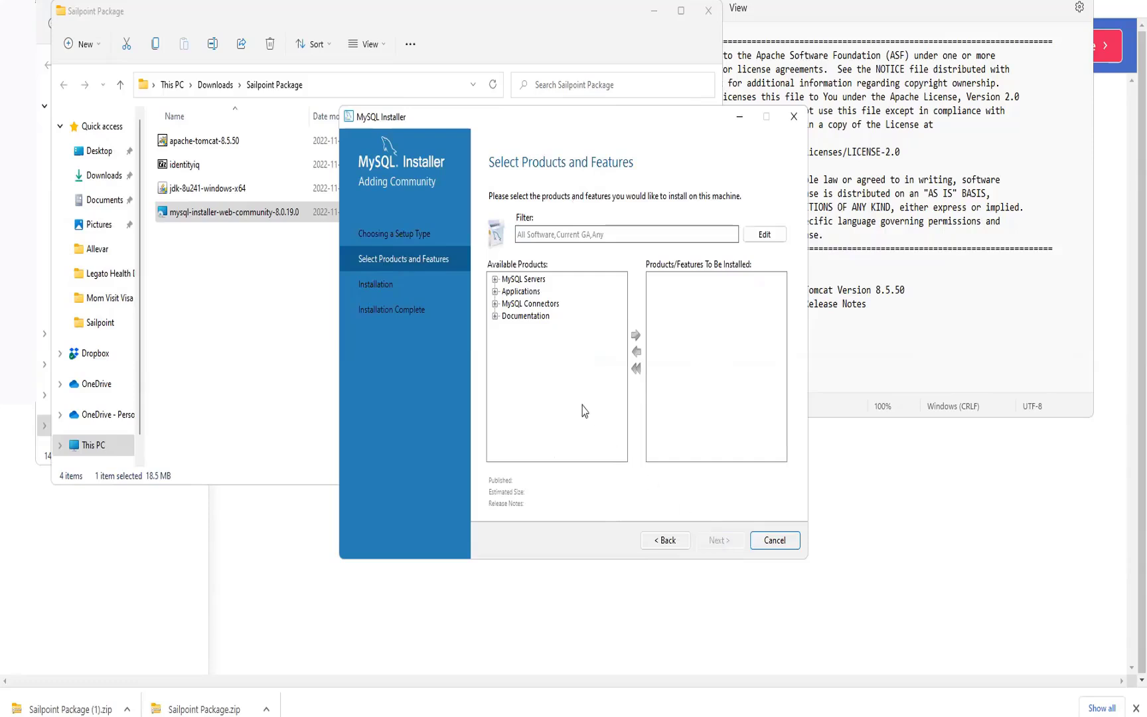
click(495, 280)
click(507, 291)
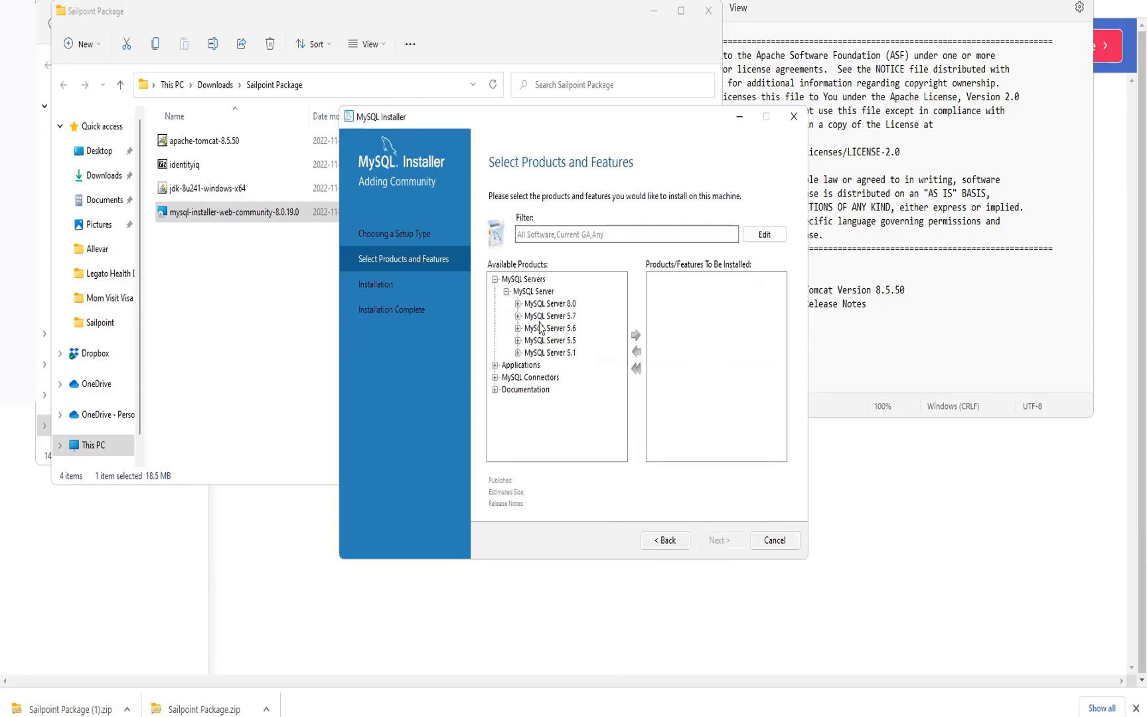
click(518, 316)
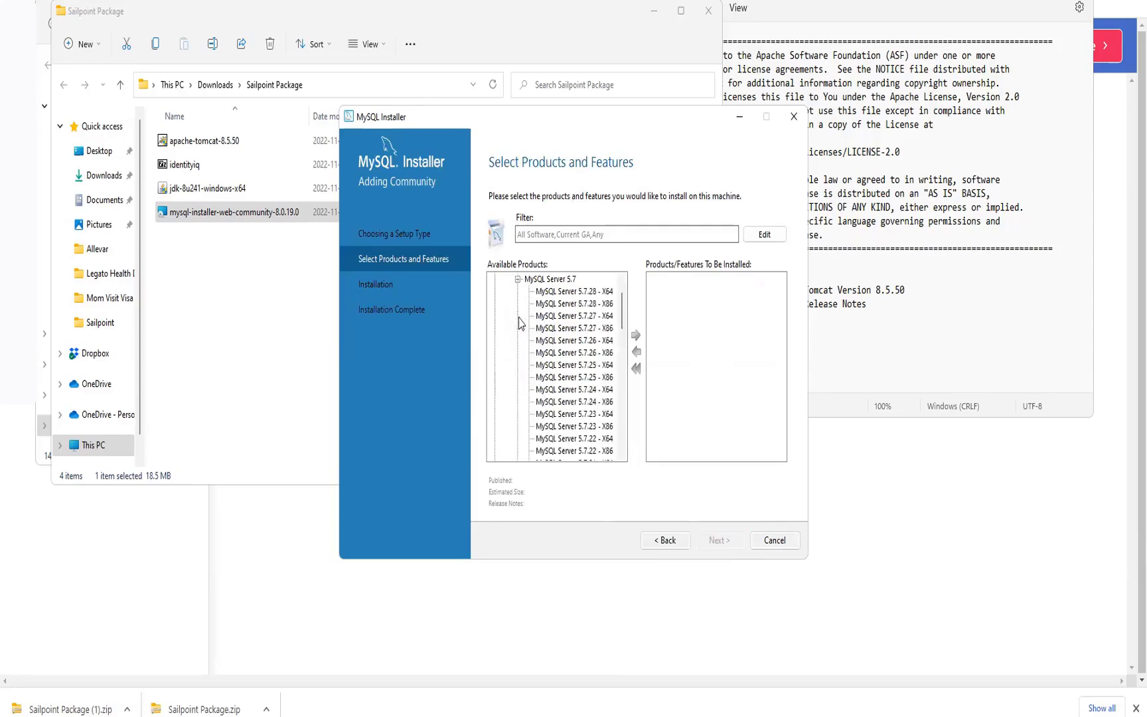
click(560, 281)
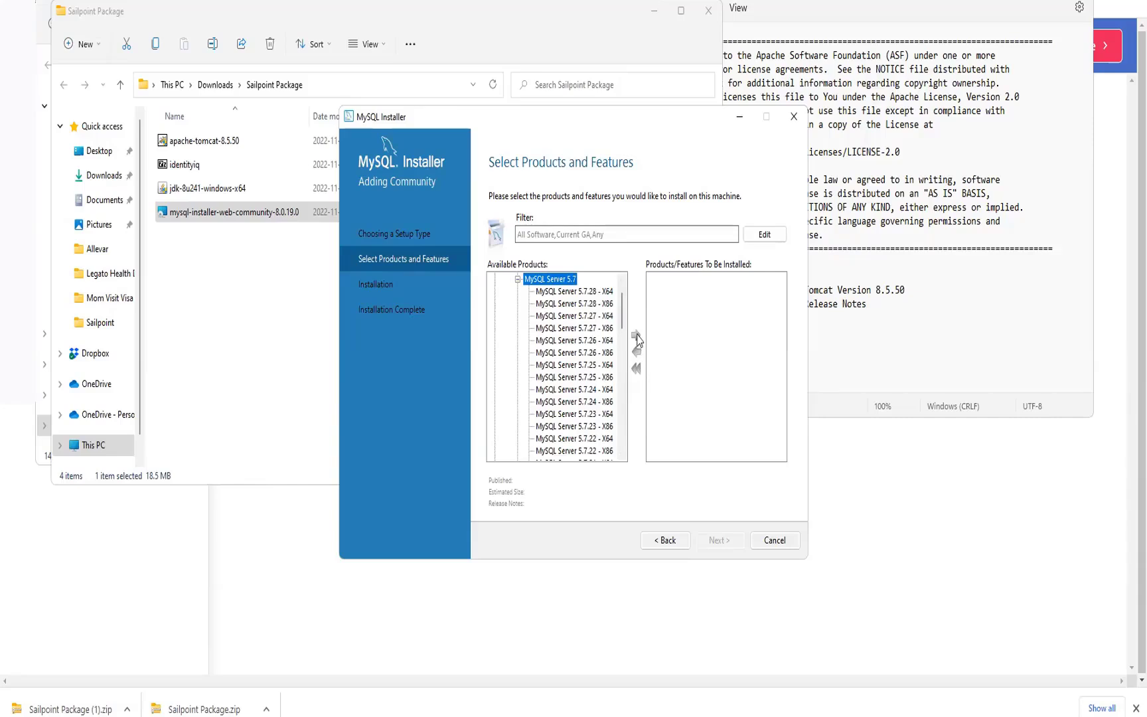
click(585, 293)
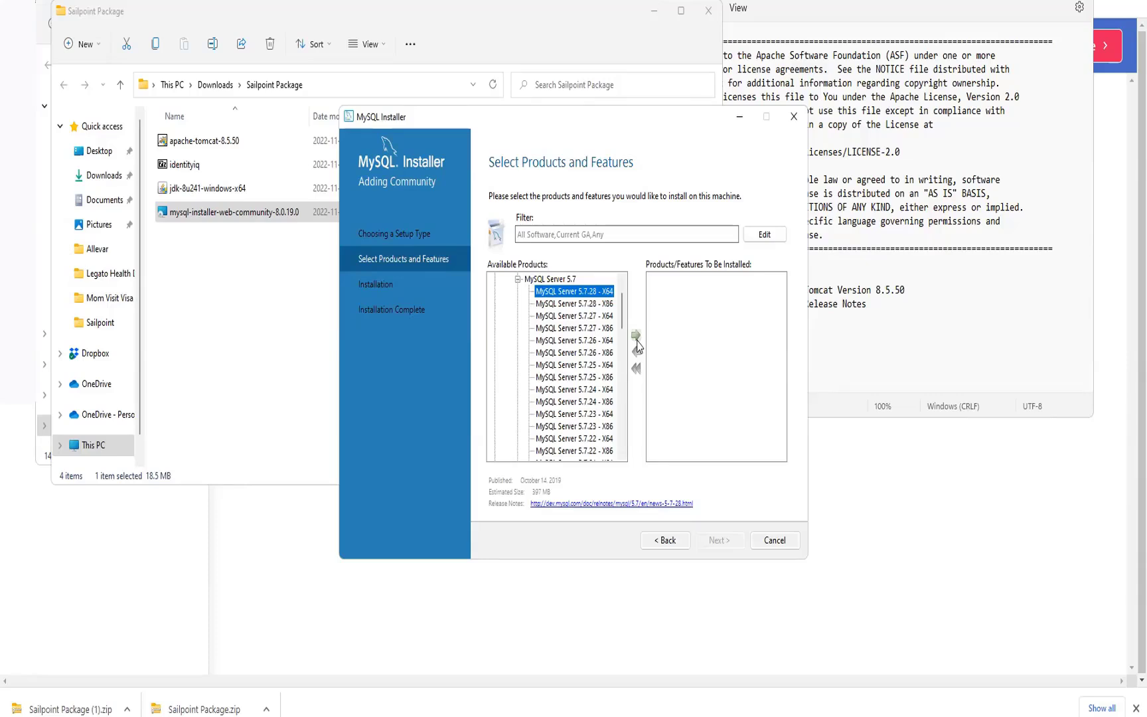
click(589, 306)
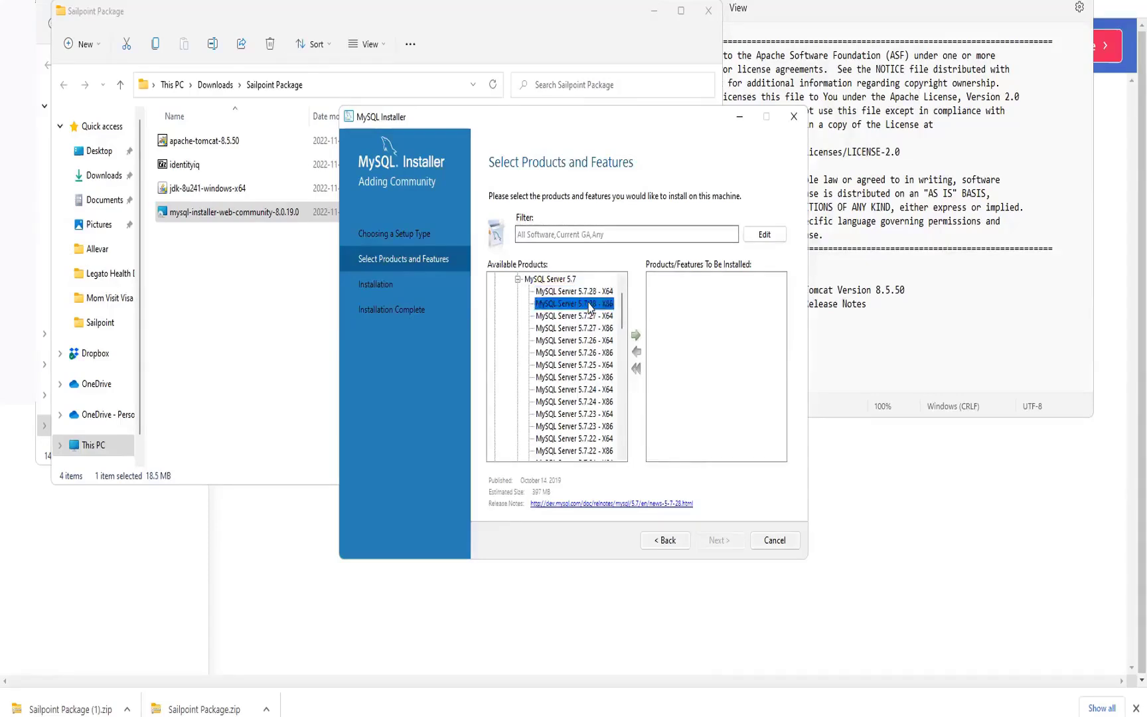